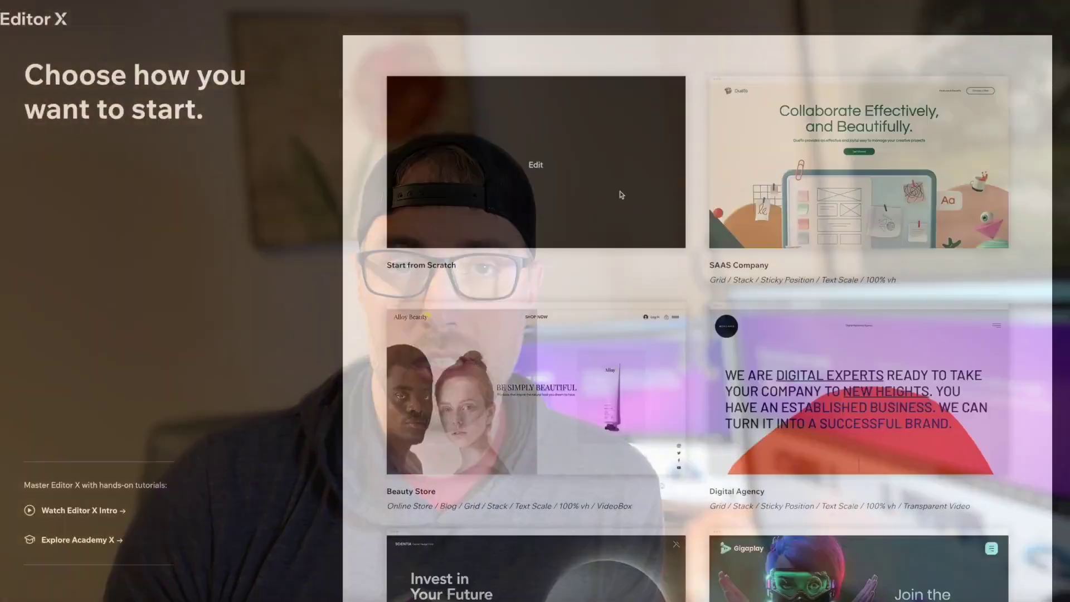
# - Search for 'member' and add the Wix Members Area app to the site
pyautogui.write('member')
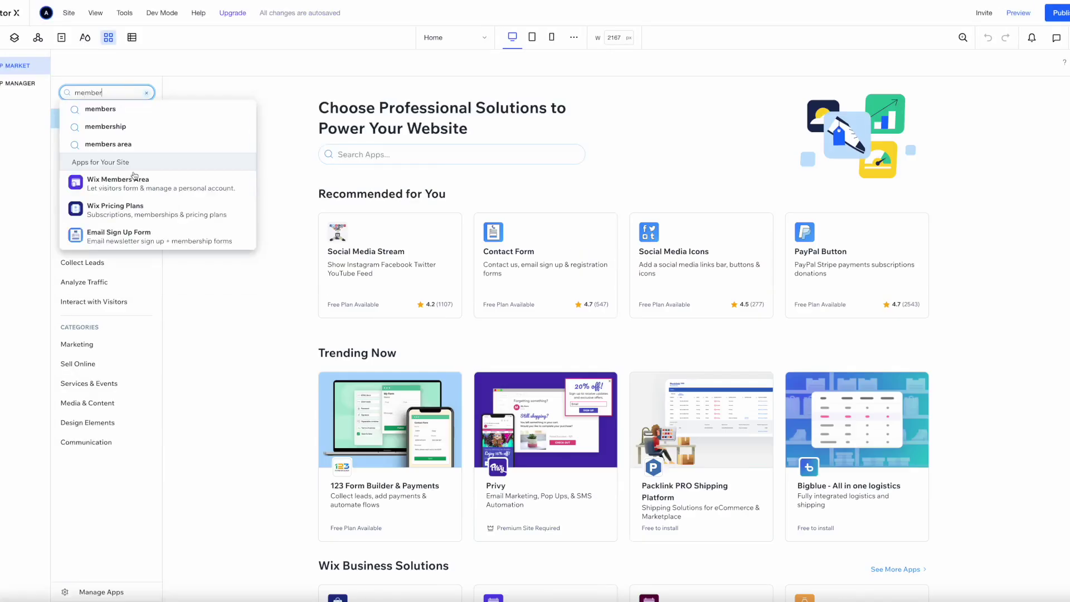
pyautogui.click(136, 177)
pyautogui.click(398, 249)
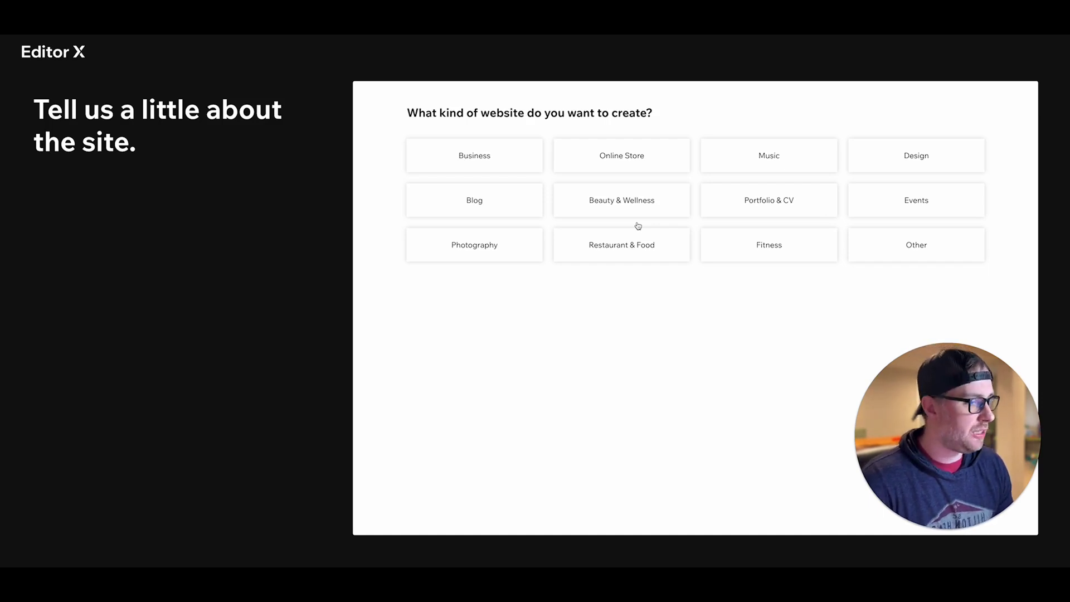
# - Skip the question about the kind of website to start a blank site
pyautogui.moveTo(931, 393); pyautogui.dragTo(176, 409)
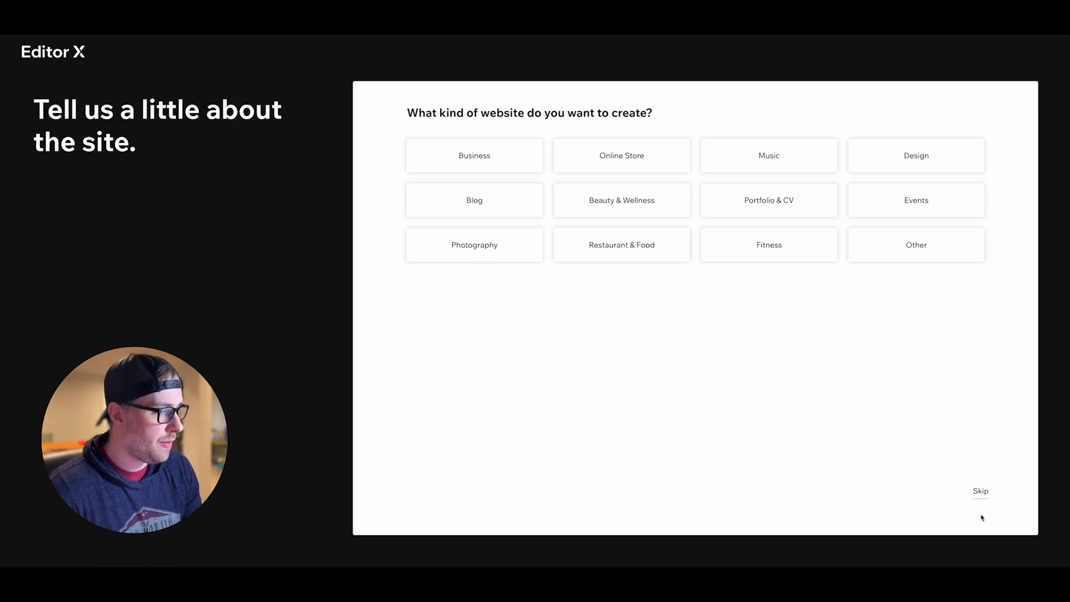
pyautogui.click(984, 491)
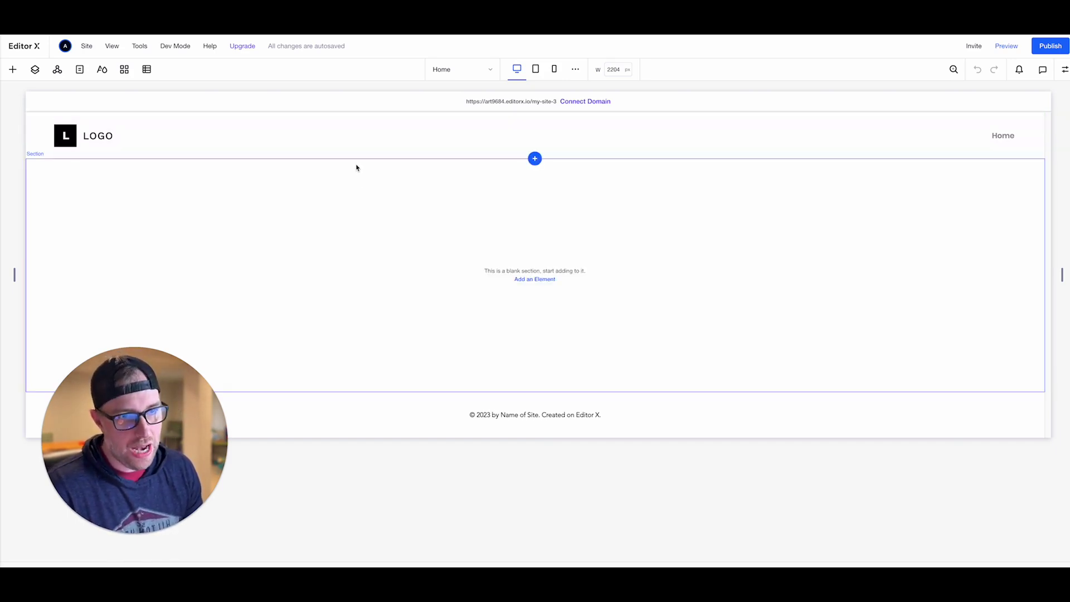
# - Search the App Market for 'wix' and install the Wix Members Area app
pyautogui.moveTo(203, 449); pyautogui.dragTo(988, 469)
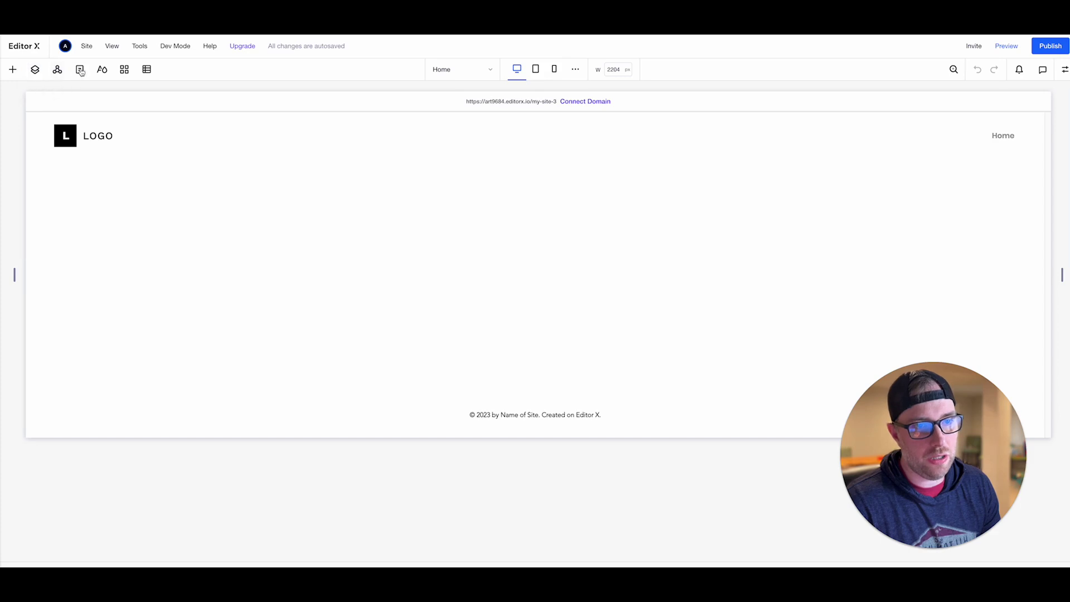
pyautogui.click(123, 71)
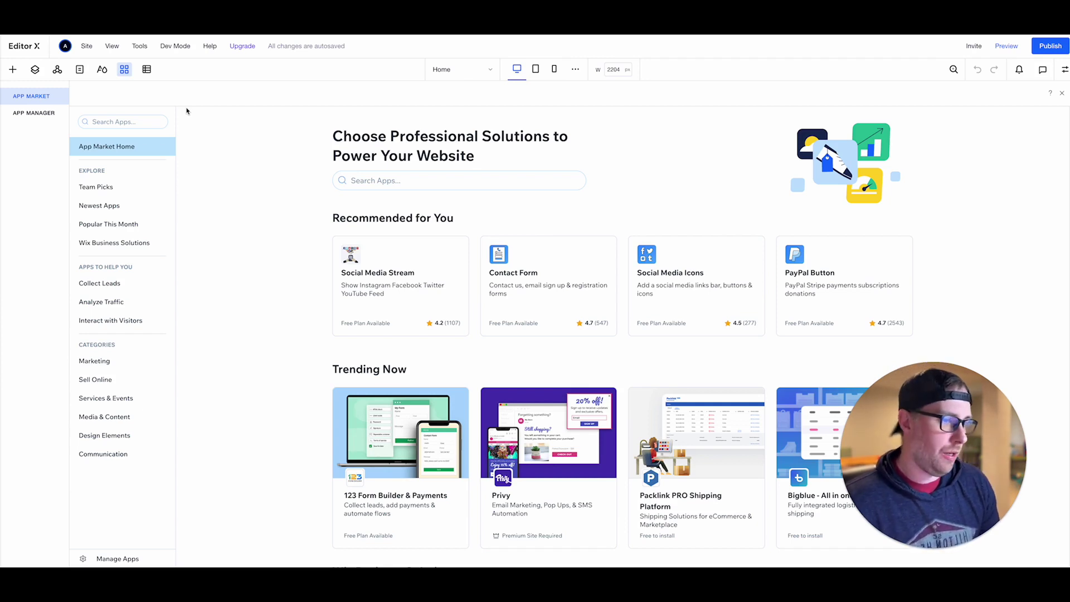
pyautogui.click(400, 180)
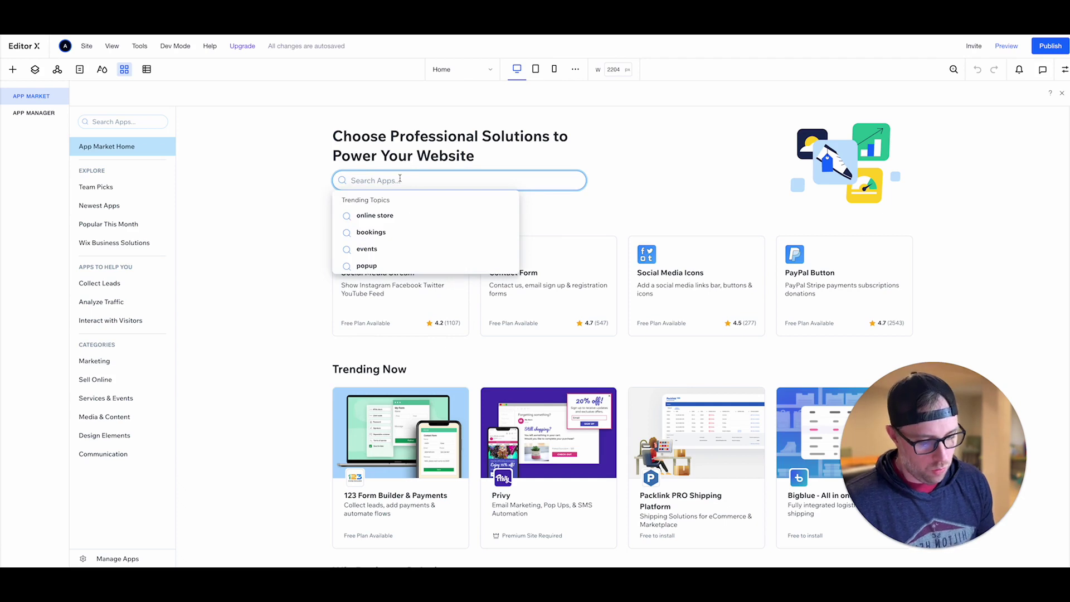
pyautogui.write('wix member')
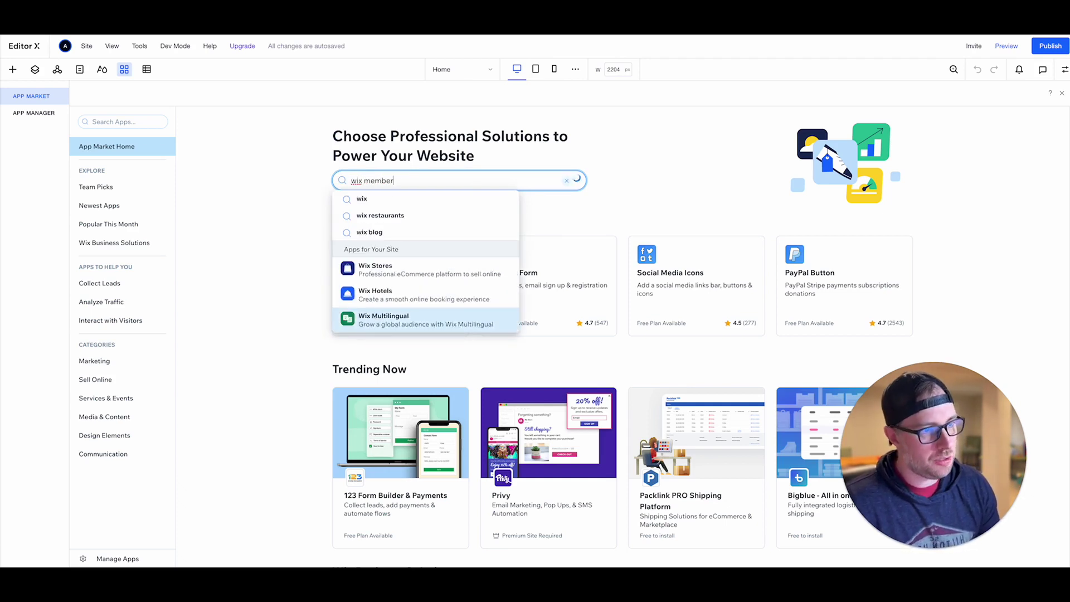
pyautogui.click(431, 267)
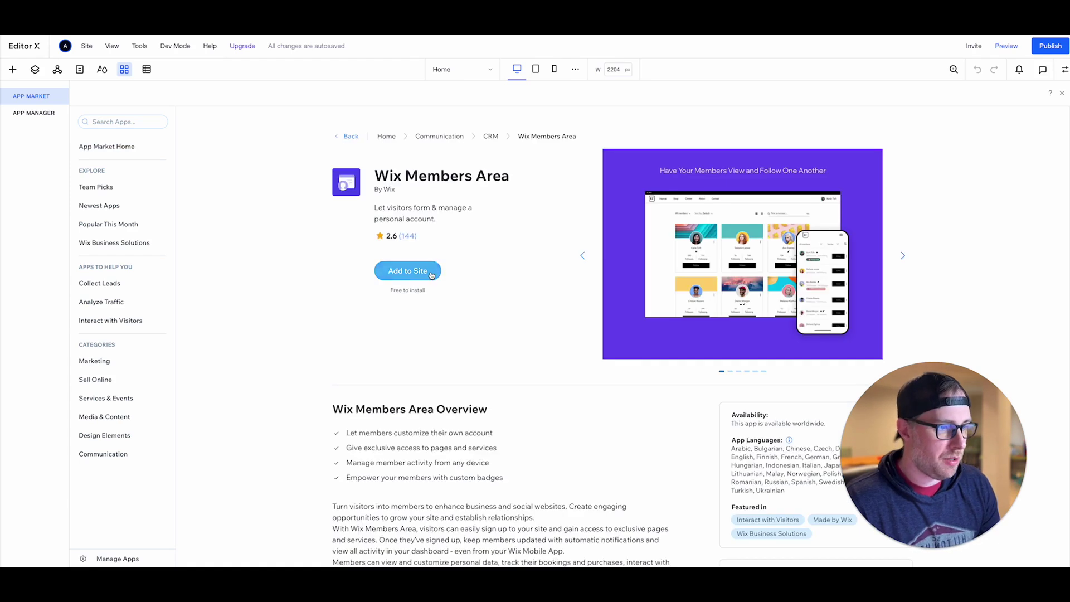
pyautogui.click(431, 276)
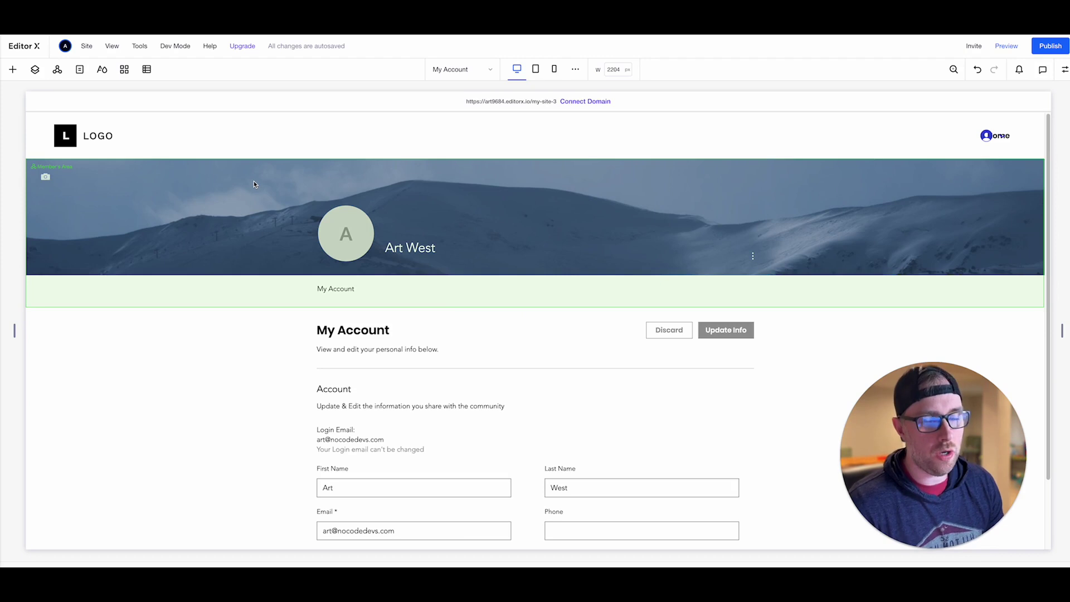
# - Review the new My Account member page, then bring up the site's page list
pyautogui.scroll(-2, 477, 363)
pyautogui.scroll(2, 475, 359)
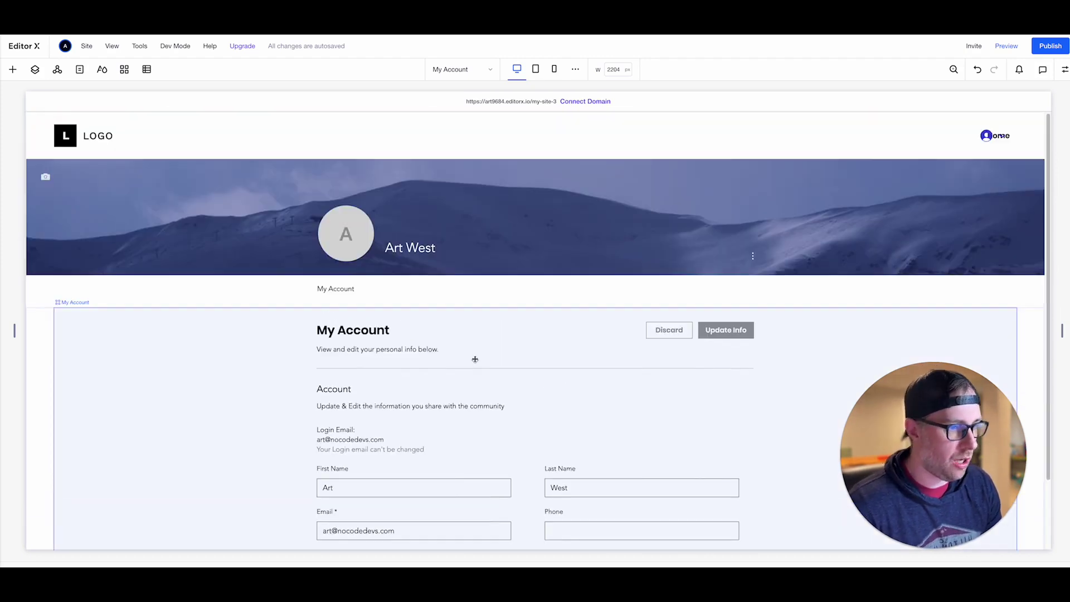
pyautogui.scroll(-2, 441, 301)
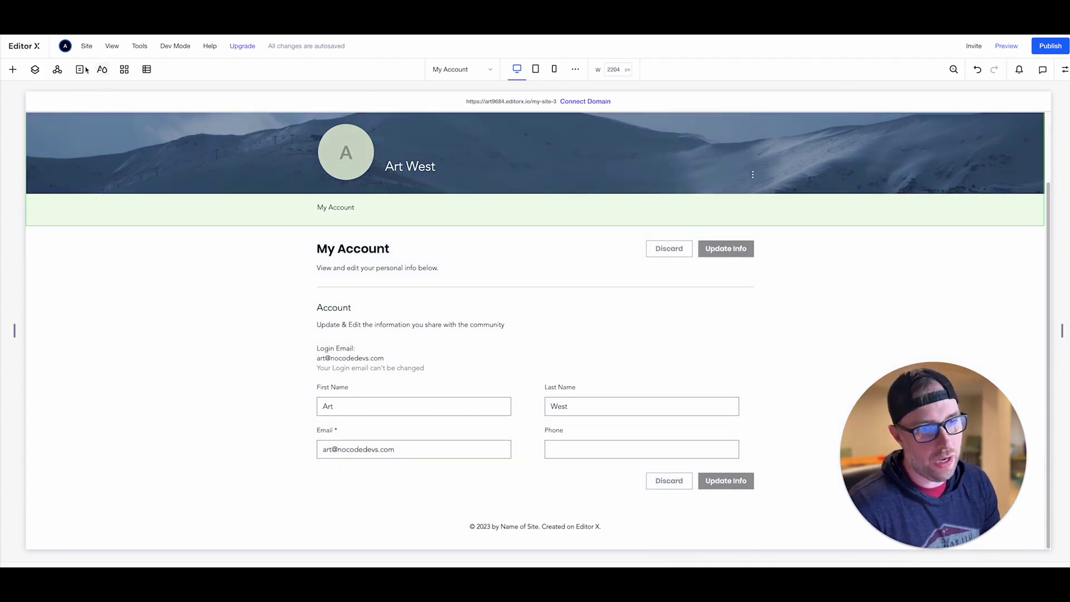
pyautogui.click(80, 69)
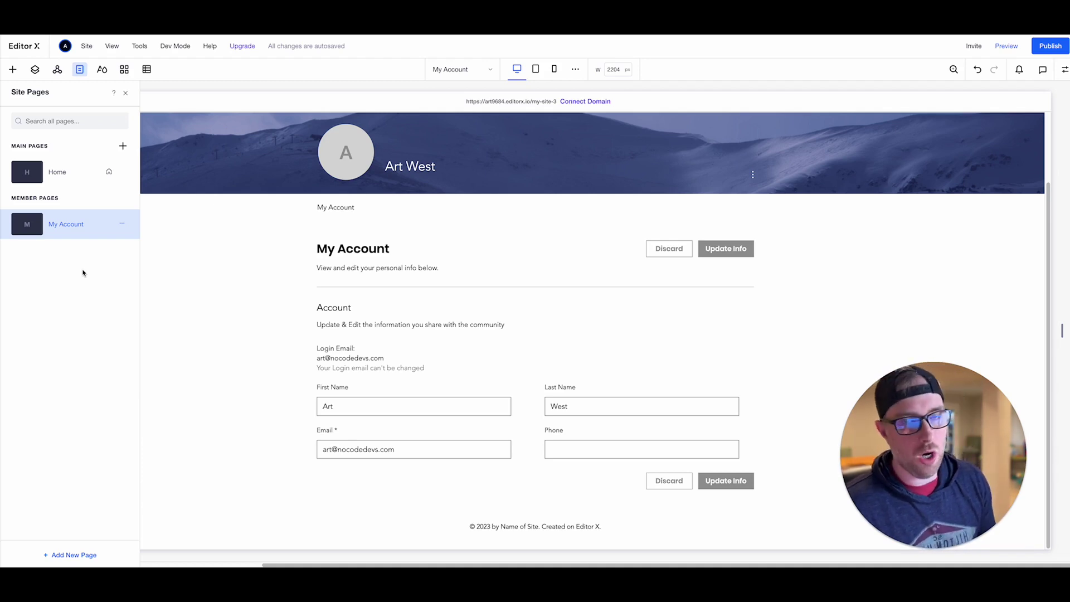
# - Add a blank main page named 'Members Area' and choose an element for its section
pyautogui.click(123, 146)
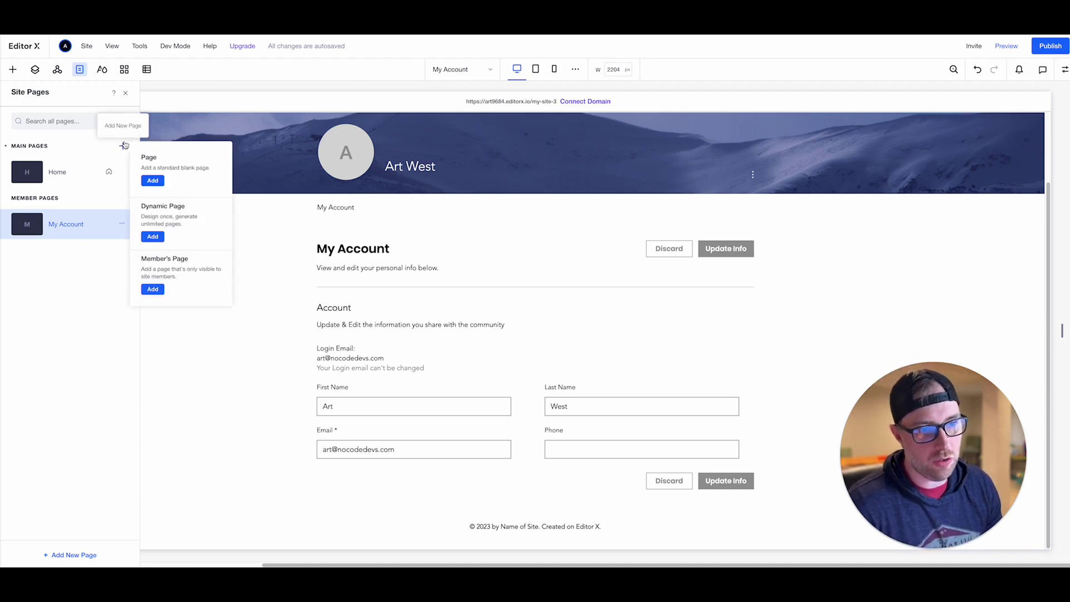
pyautogui.click(152, 180)
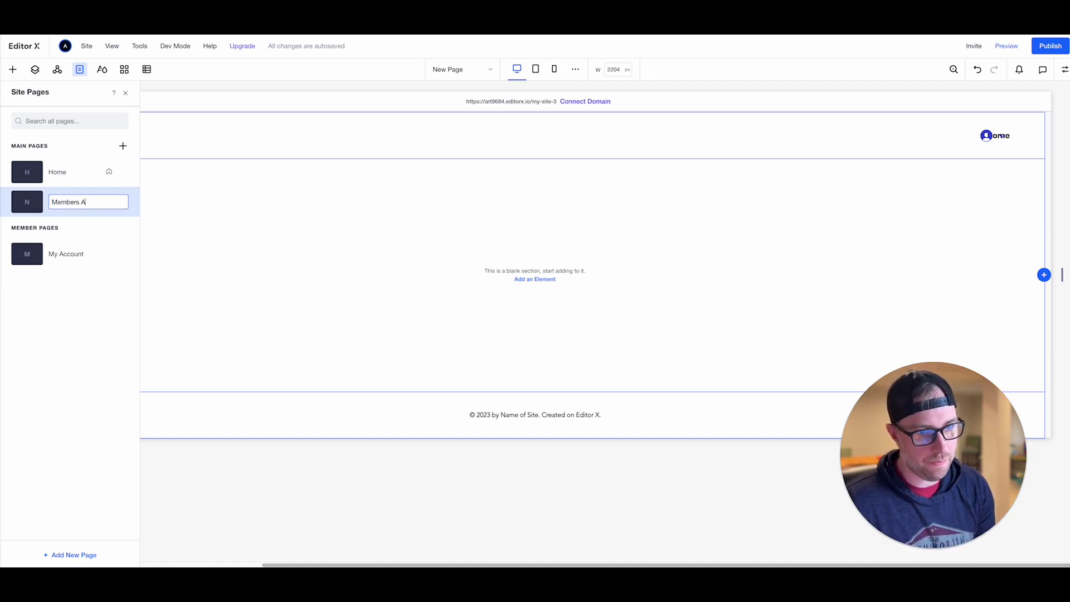
pyautogui.press('Return')
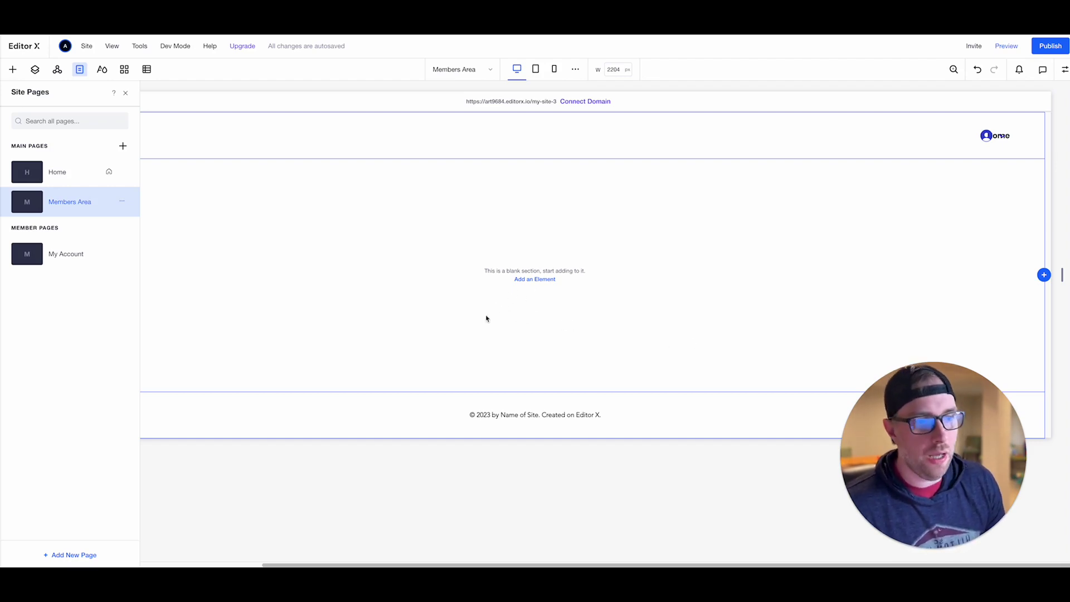
pyautogui.click(526, 281)
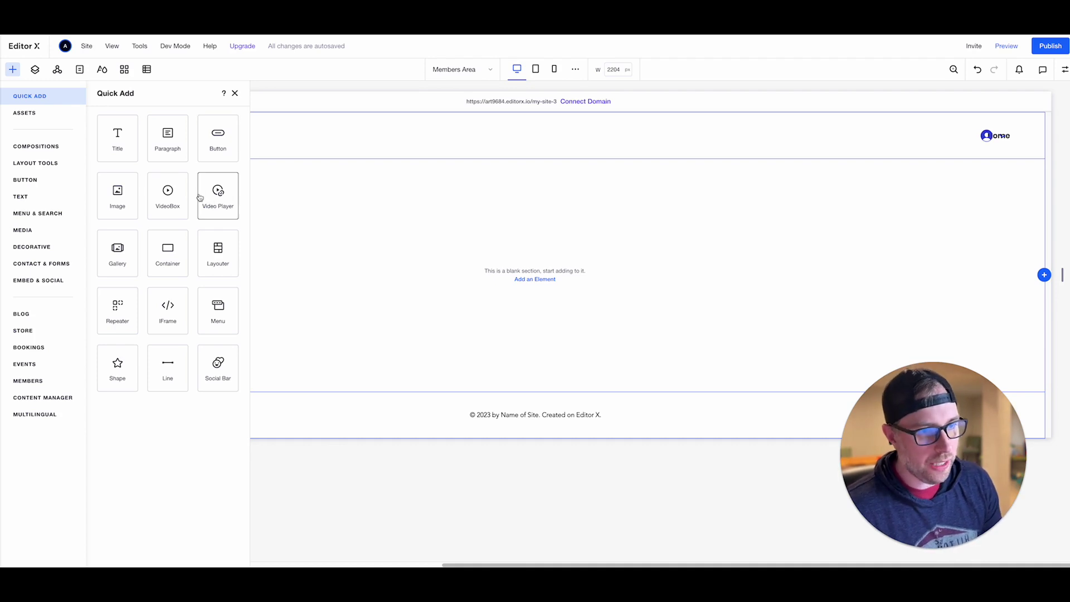
# - Add a Title element and change its text to 'Members Area'
pyautogui.click(117, 140)
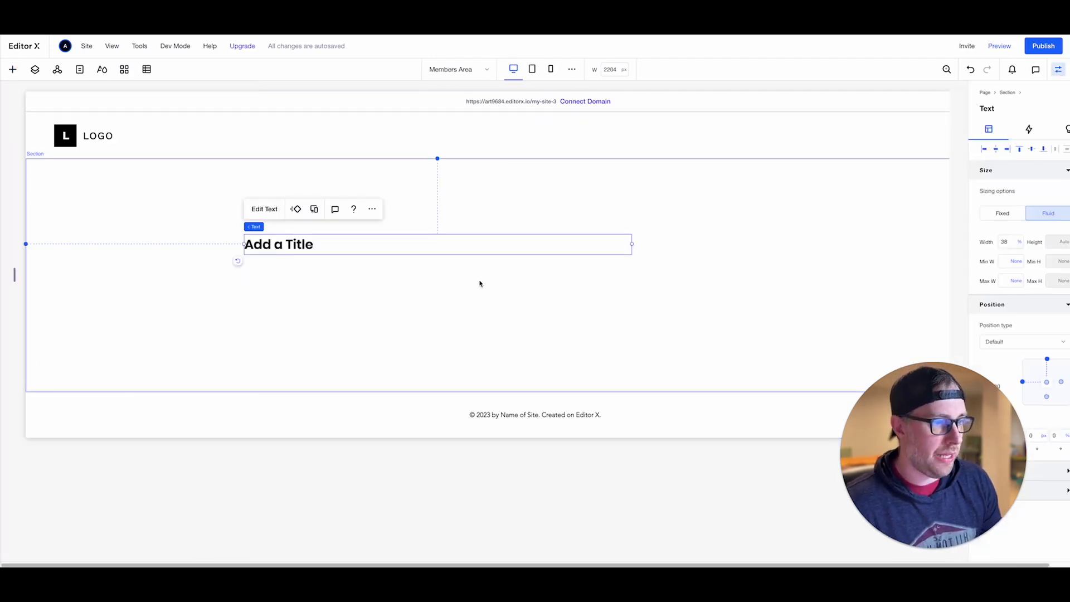
pyautogui.doubleClick(342, 241)
pyautogui.write('Mm')
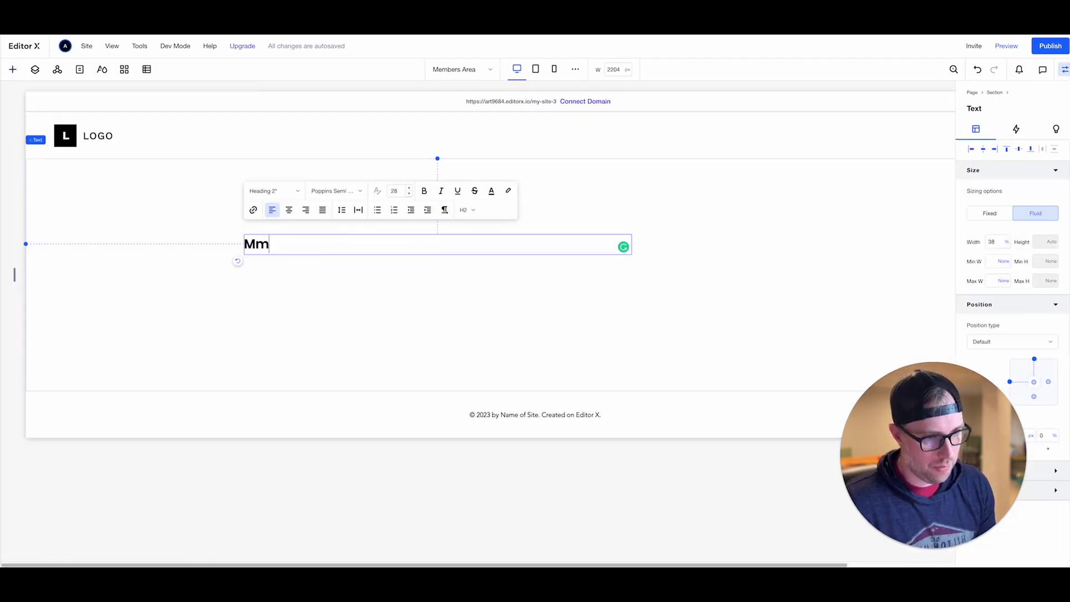
pyautogui.press('BackSpace')
pyautogui.write('embers Area')
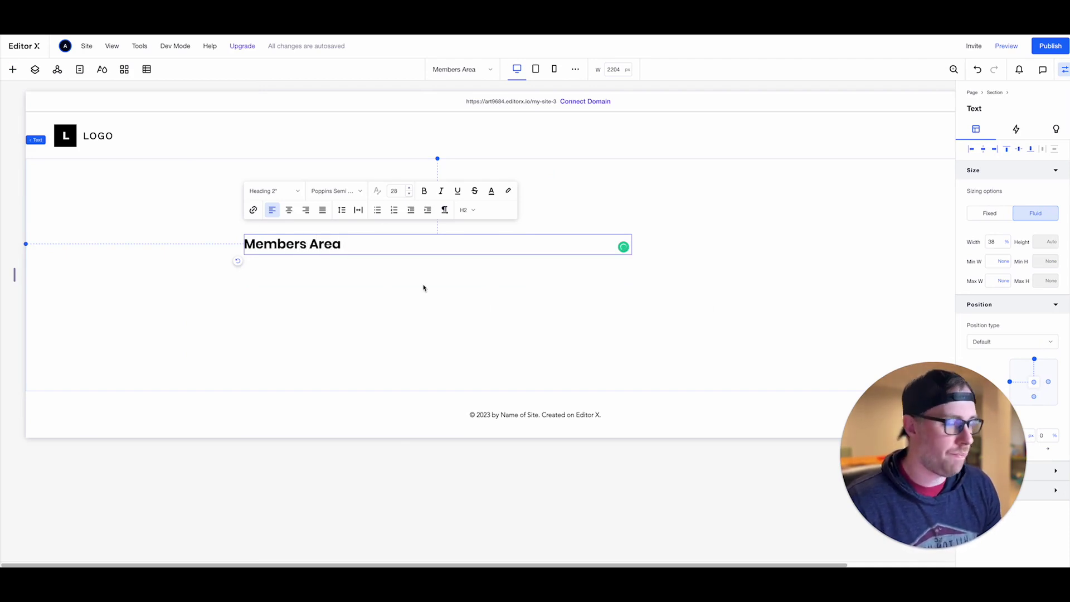
pyautogui.click(353, 325)
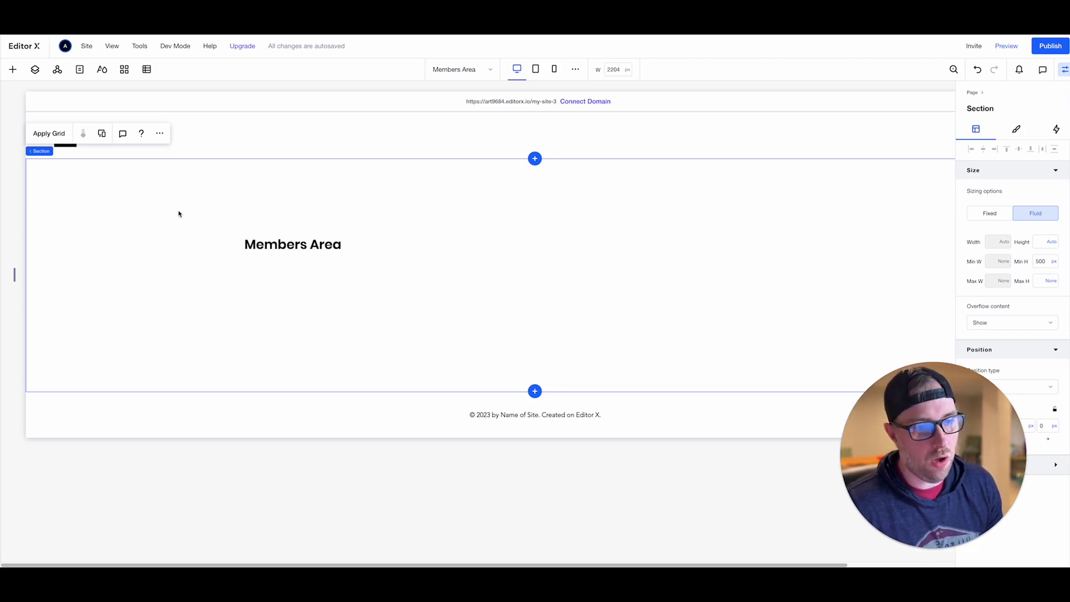
# - Restrict Members Area to selected members or paying customers and start creating a pricing plan
pyautogui.click(80, 69)
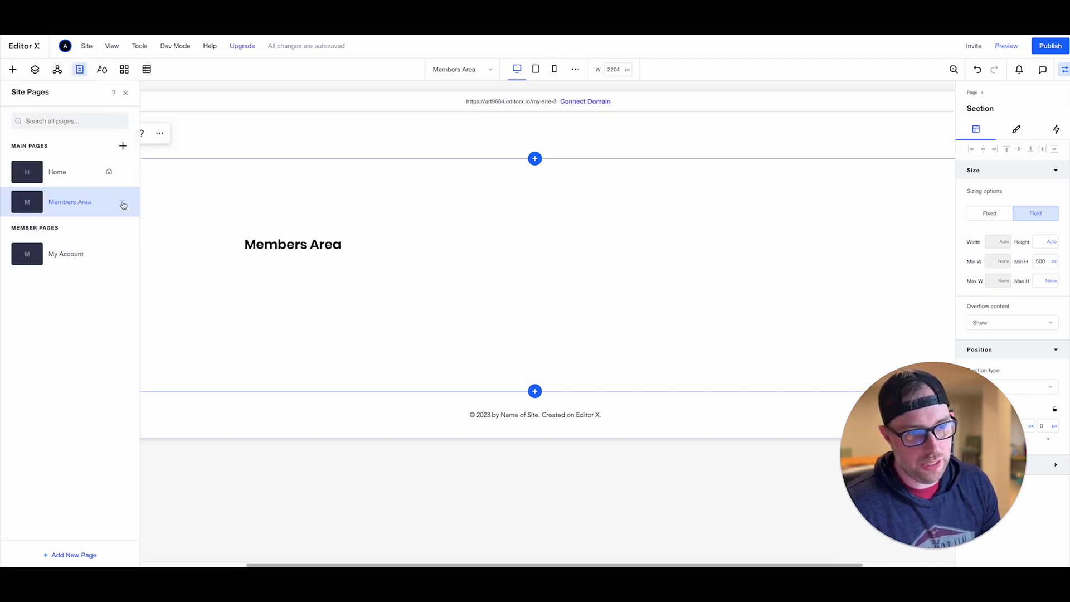
pyautogui.click(122, 202)
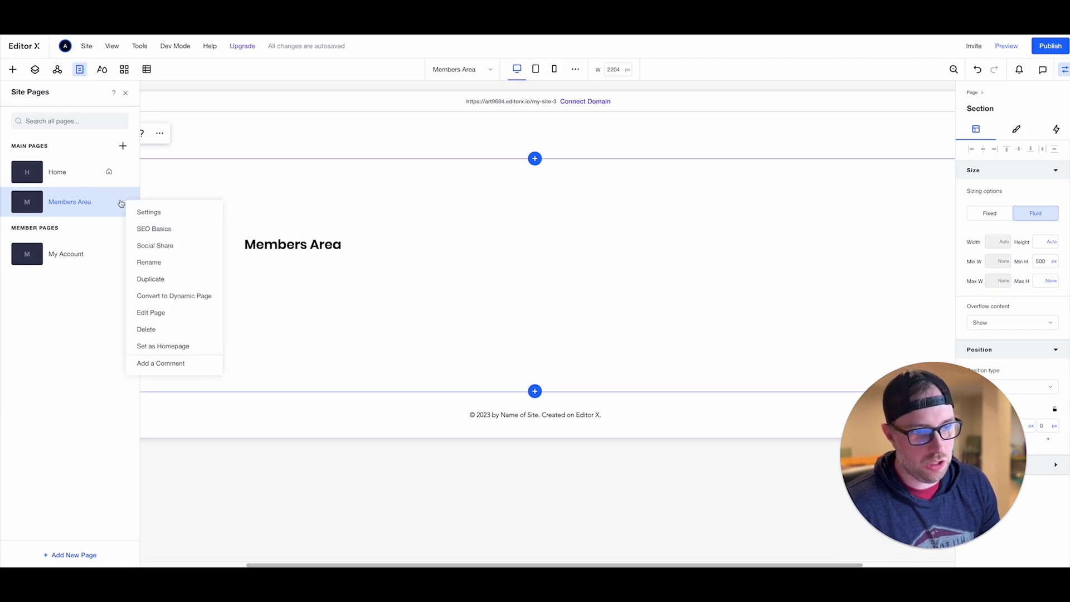
pyautogui.click(149, 213)
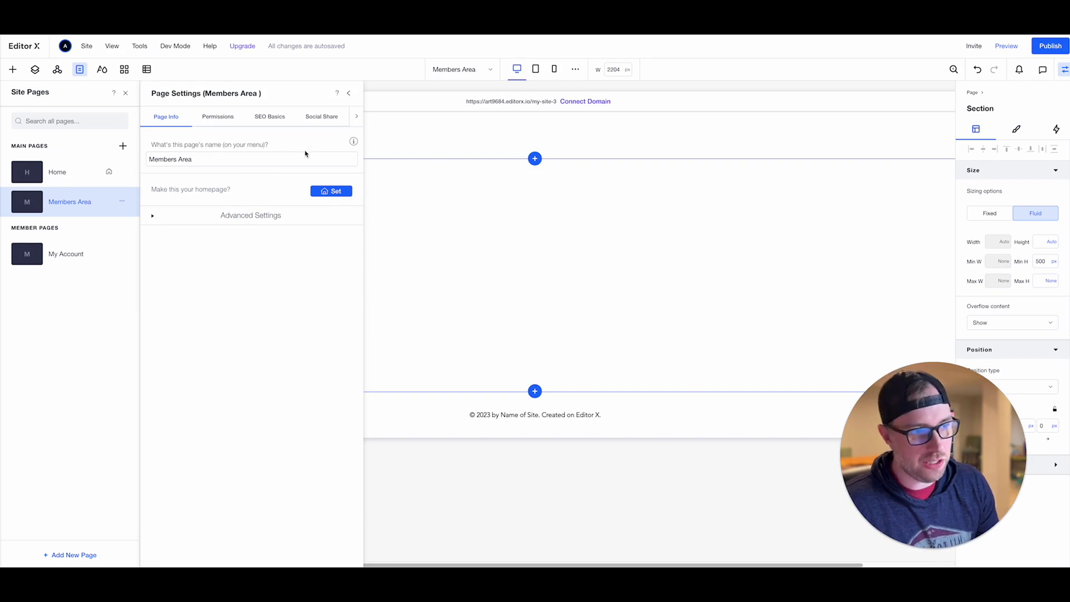
pyautogui.click(217, 120)
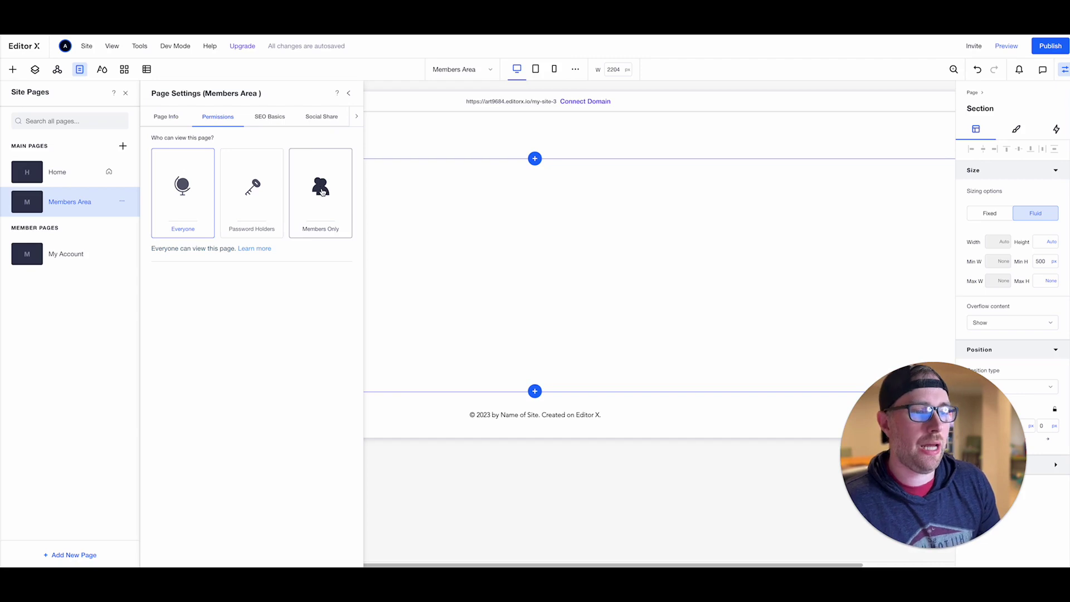
pyautogui.click(322, 192)
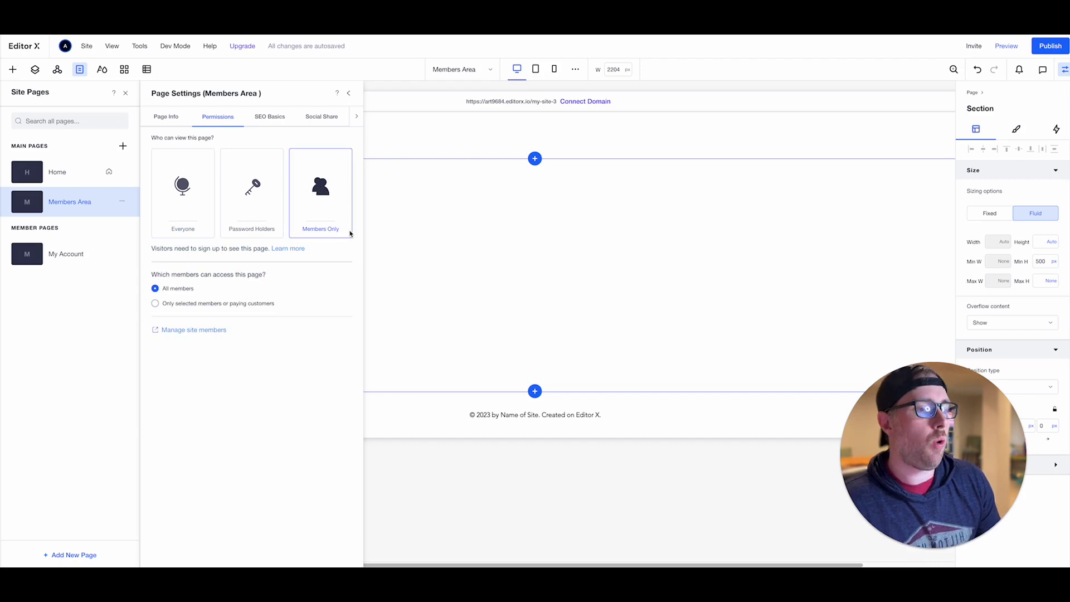
pyautogui.click(224, 304)
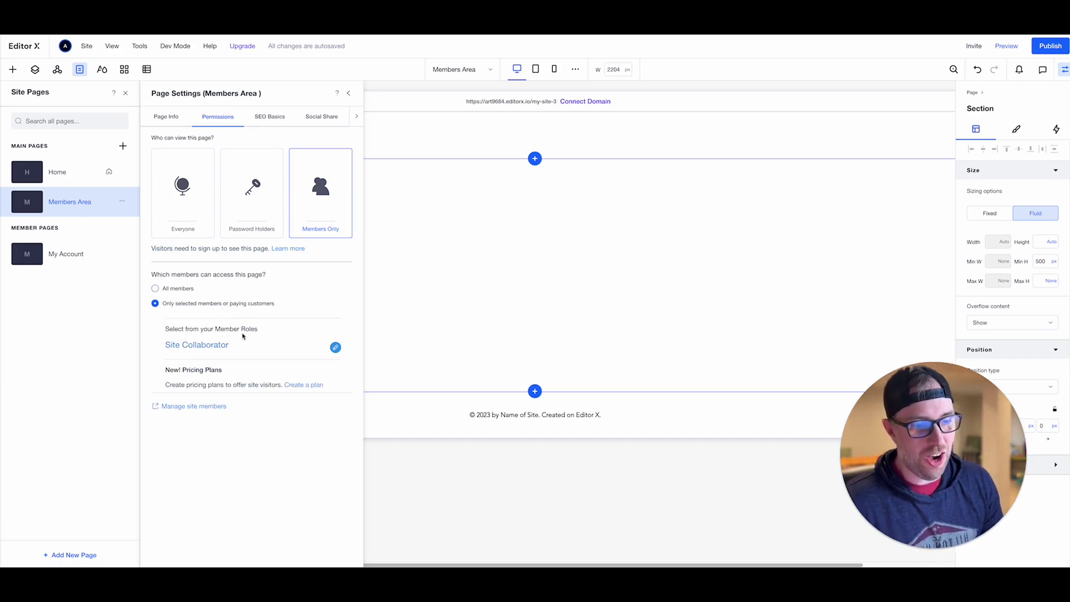
pyautogui.click(310, 385)
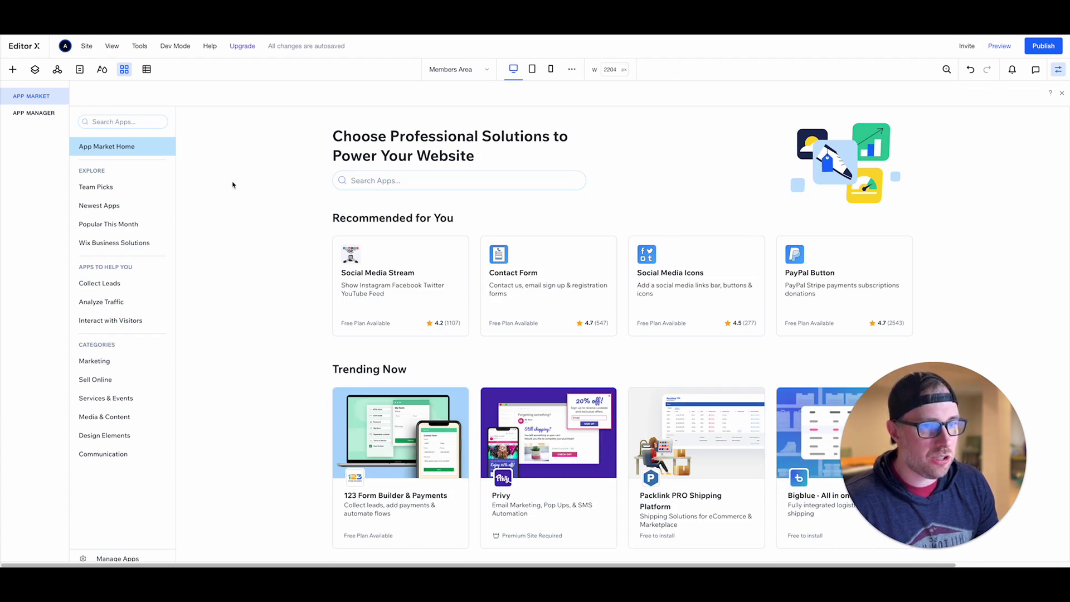
pyautogui.click(399, 181)
# - Search for 'plan', install Wix Pricing Plans, and review the new Plans & Pricing page
pyautogui.write('plan')
pyautogui.click(406, 270)
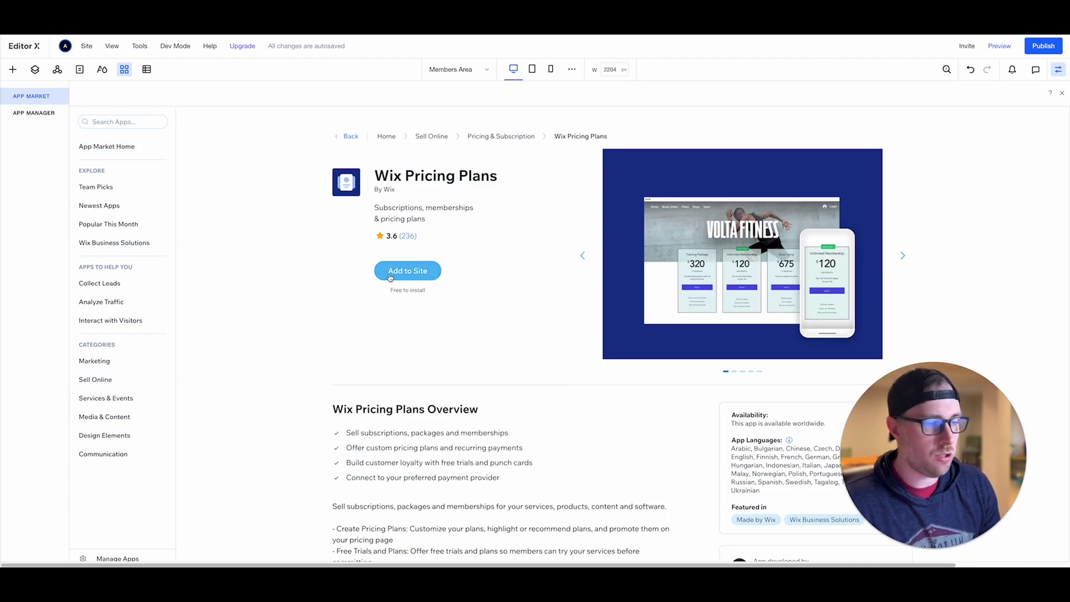
pyautogui.click(407, 271)
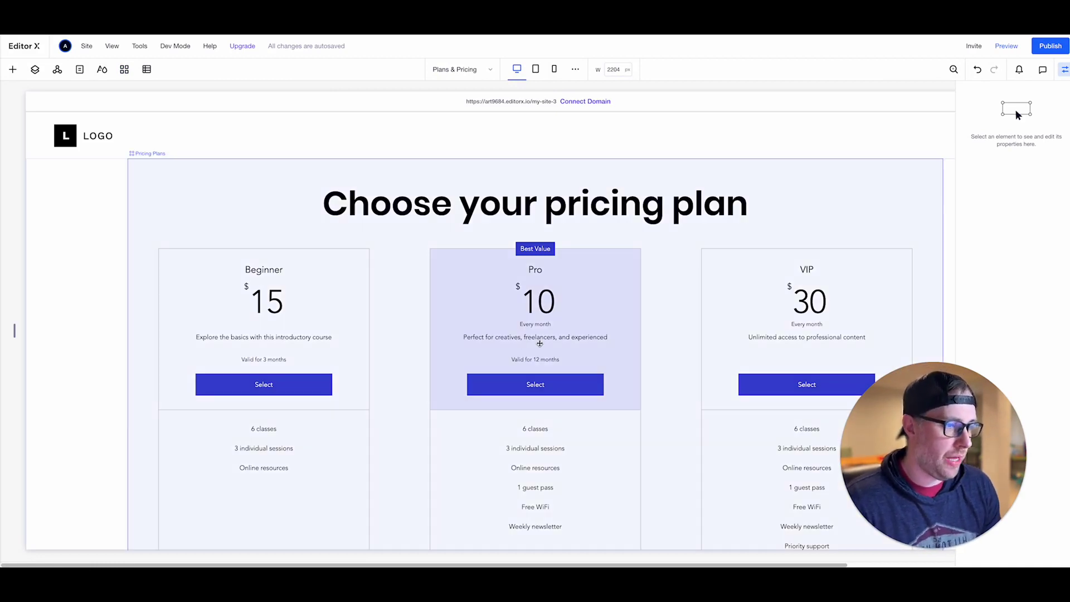
pyautogui.scroll(-2, 449, 296)
pyautogui.scroll(1, 449, 297)
pyautogui.scroll(1, 450, 297)
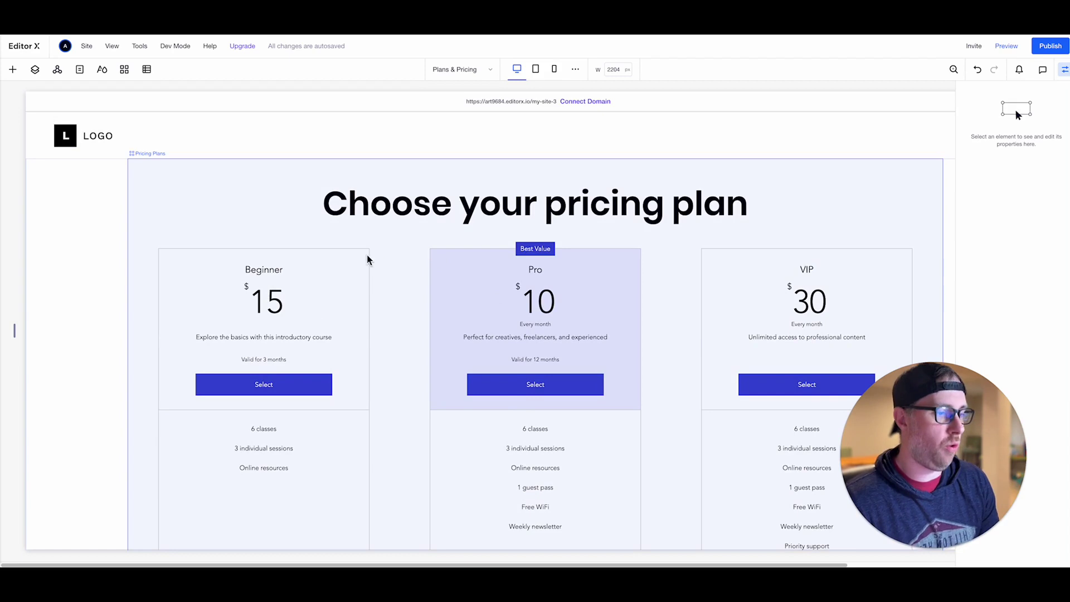
pyautogui.scroll(-1, 368, 262)
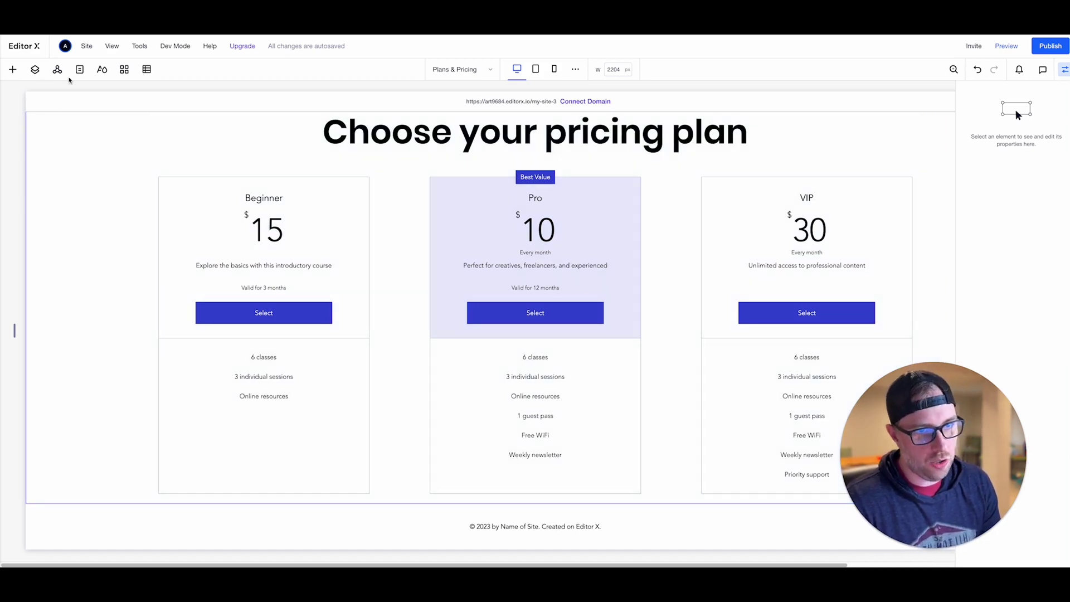
pyautogui.click(81, 70)
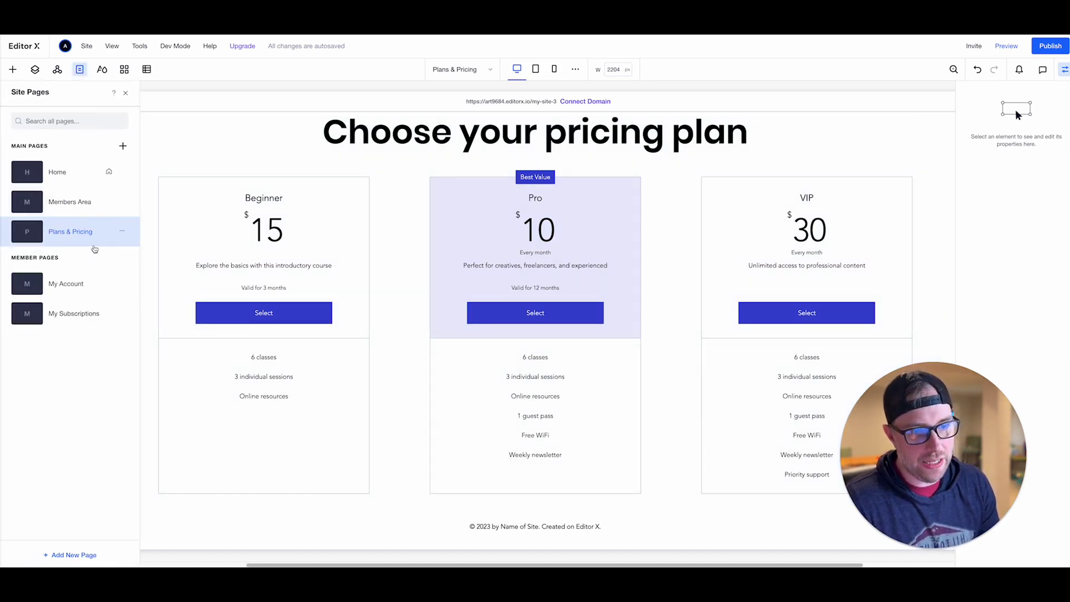
# - In the Members Area page permissions, start a new plan from the Pricing Plans selector
pyautogui.click(78, 202)
pyautogui.click(122, 203)
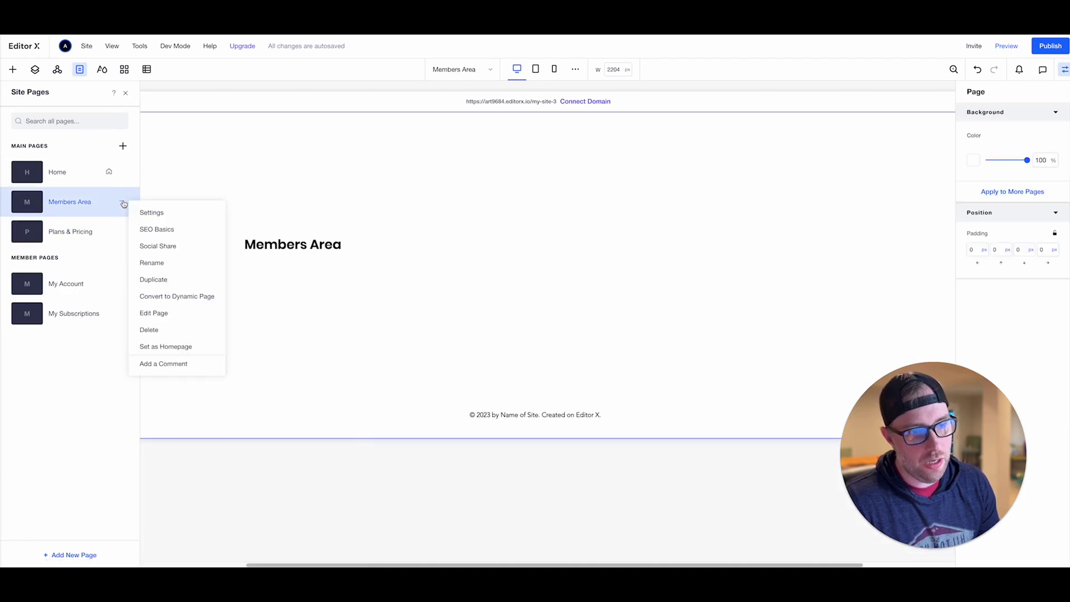
pyautogui.click(155, 214)
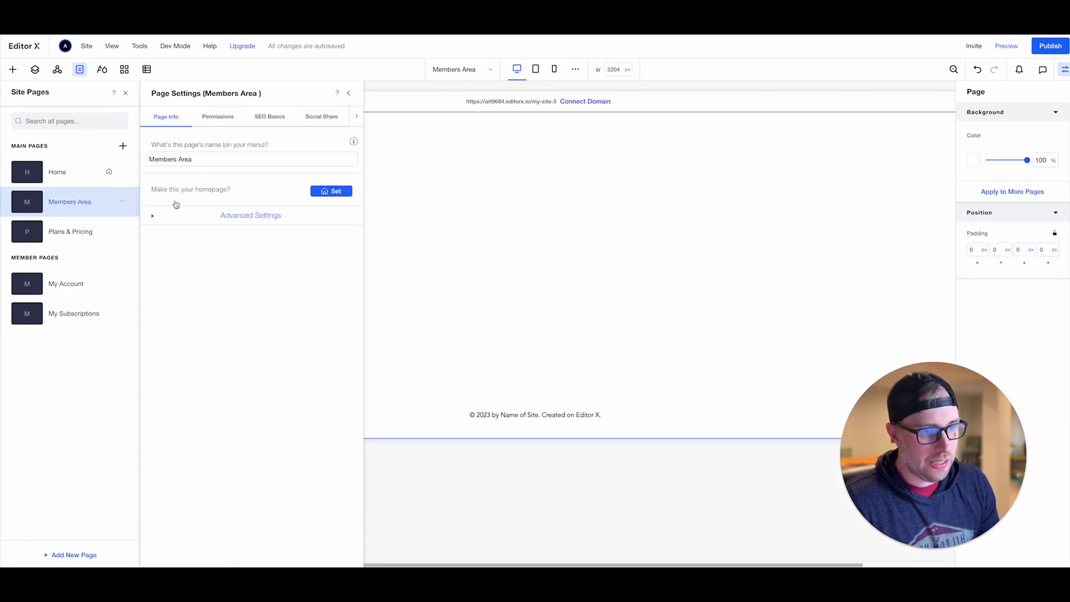
pyautogui.click(221, 117)
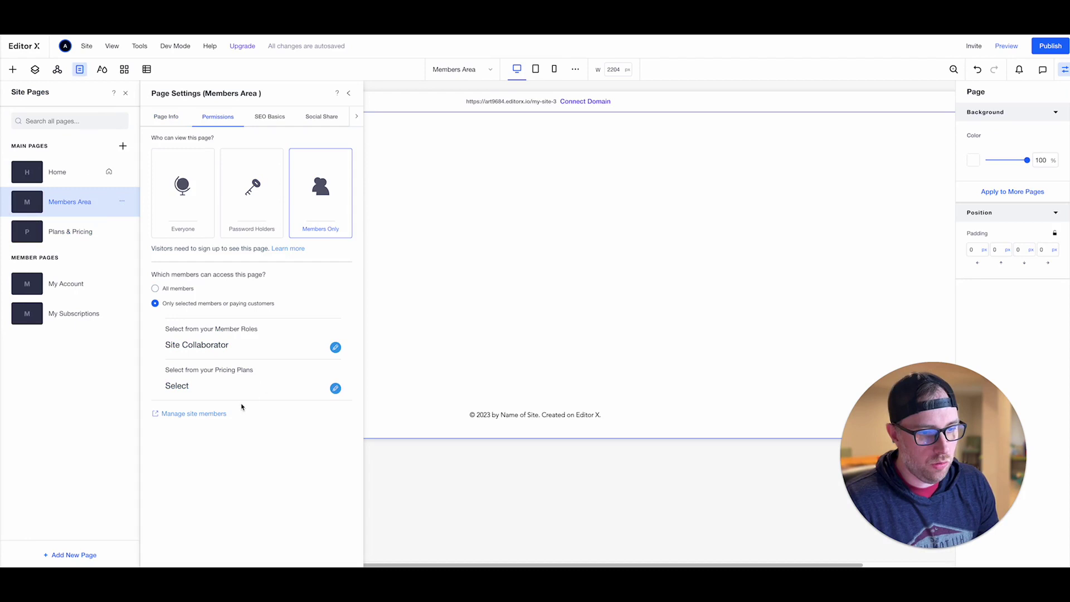
pyautogui.click(283, 388)
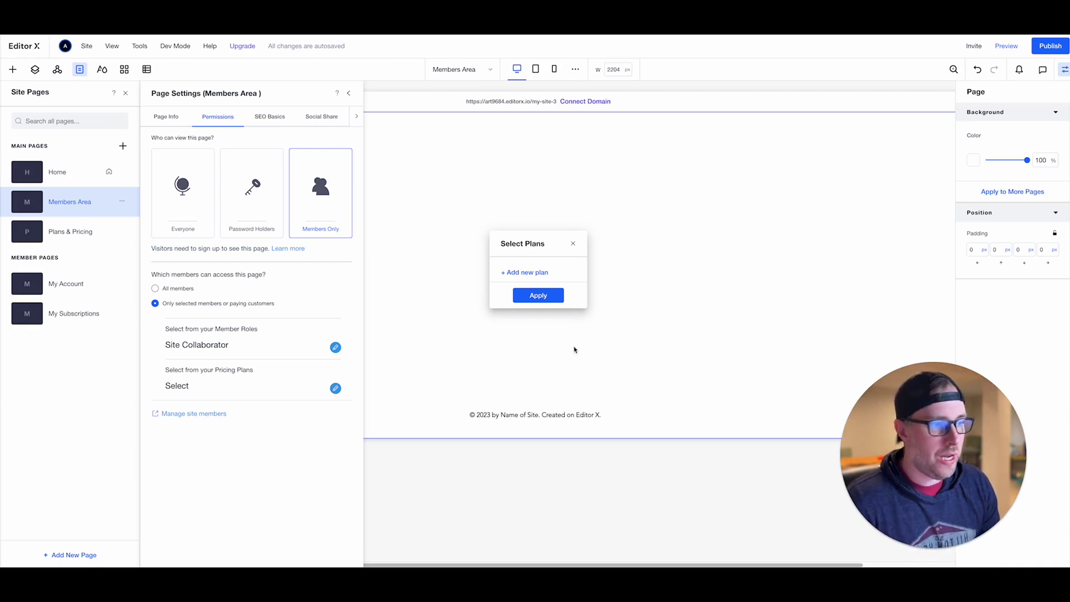
pyautogui.click(539, 295)
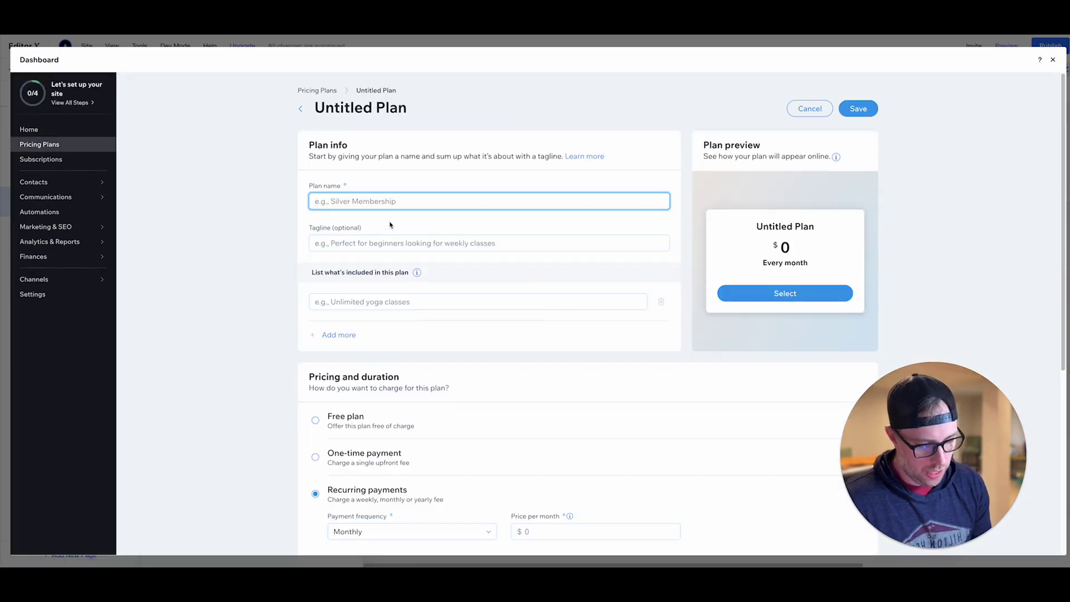
# - Name the plan 'basic', make it free, set its length to Until canceled, and save
pyautogui.write('basijc')
pyautogui.press('BackSpace')
pyautogui.press('BackSpace')
pyautogui.write('x')
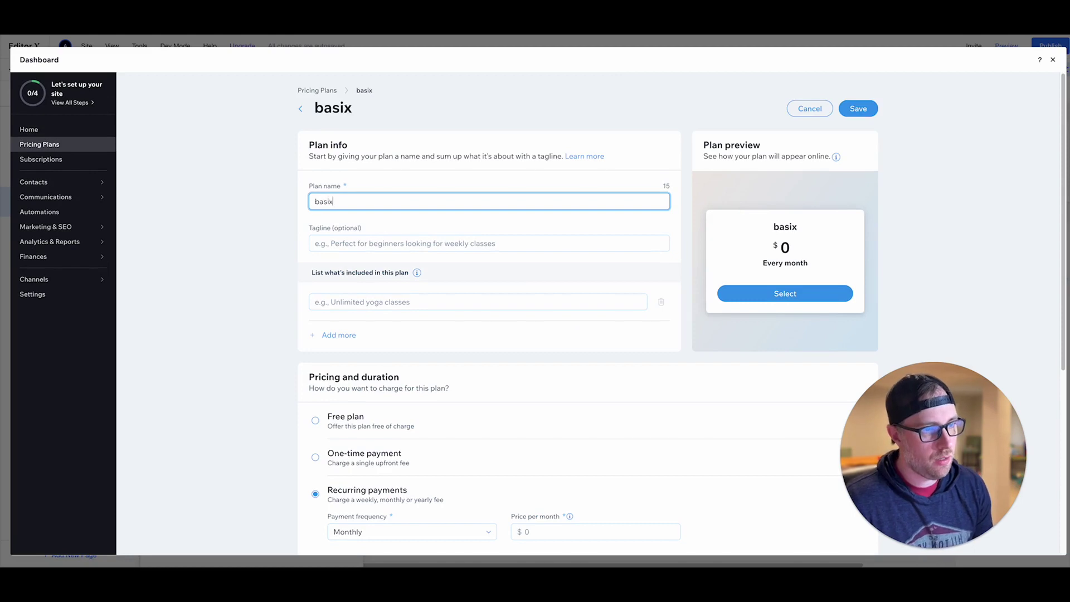
pyautogui.press('BackSpace')
pyautogui.write('c')
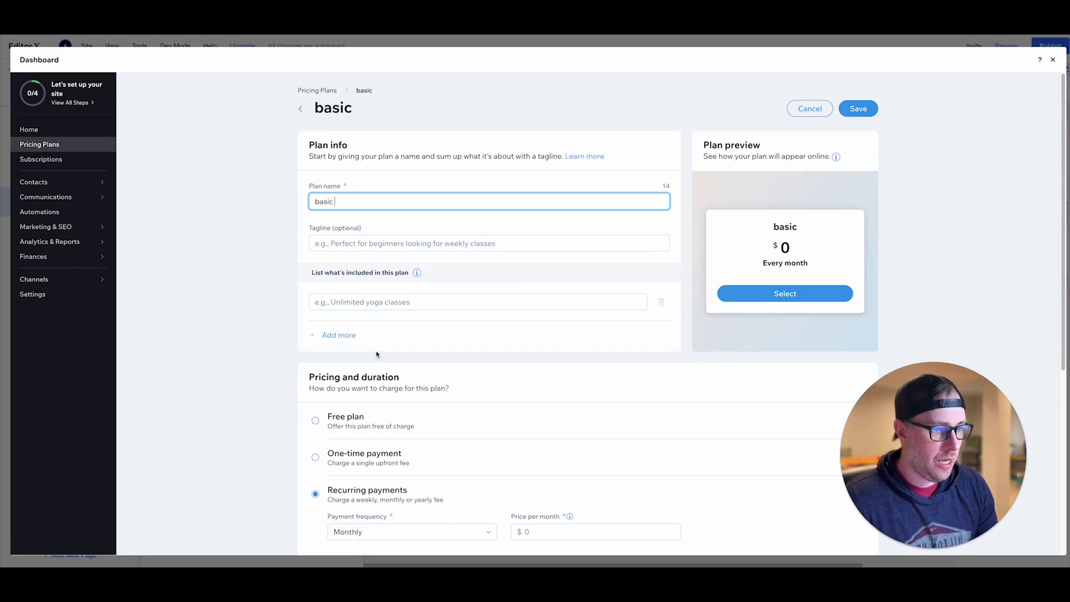
pyautogui.scroll(-3, 405, 279)
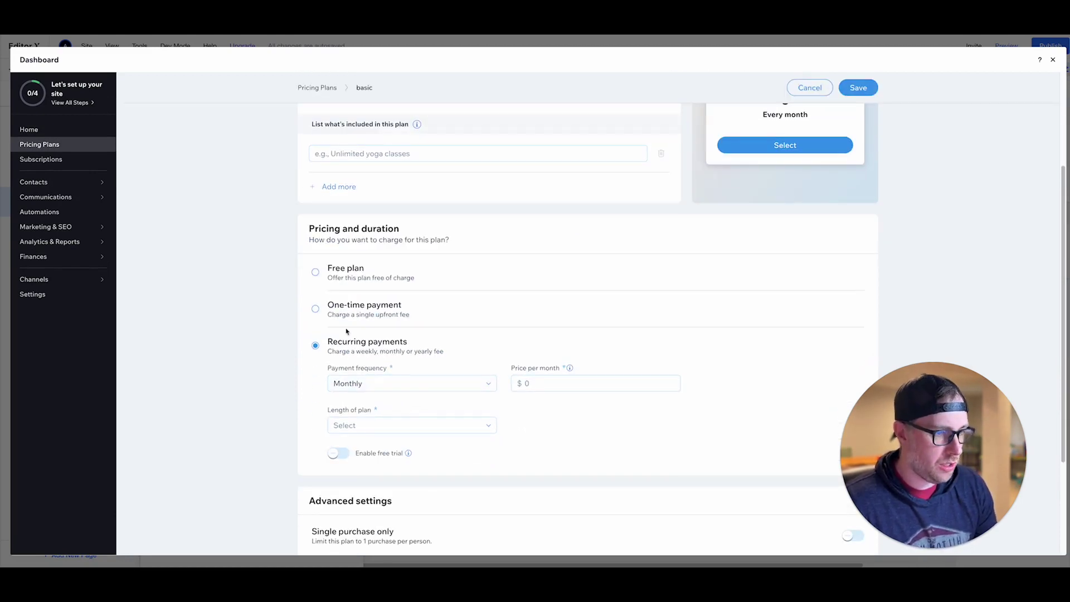
pyautogui.click(348, 273)
pyautogui.click(417, 314)
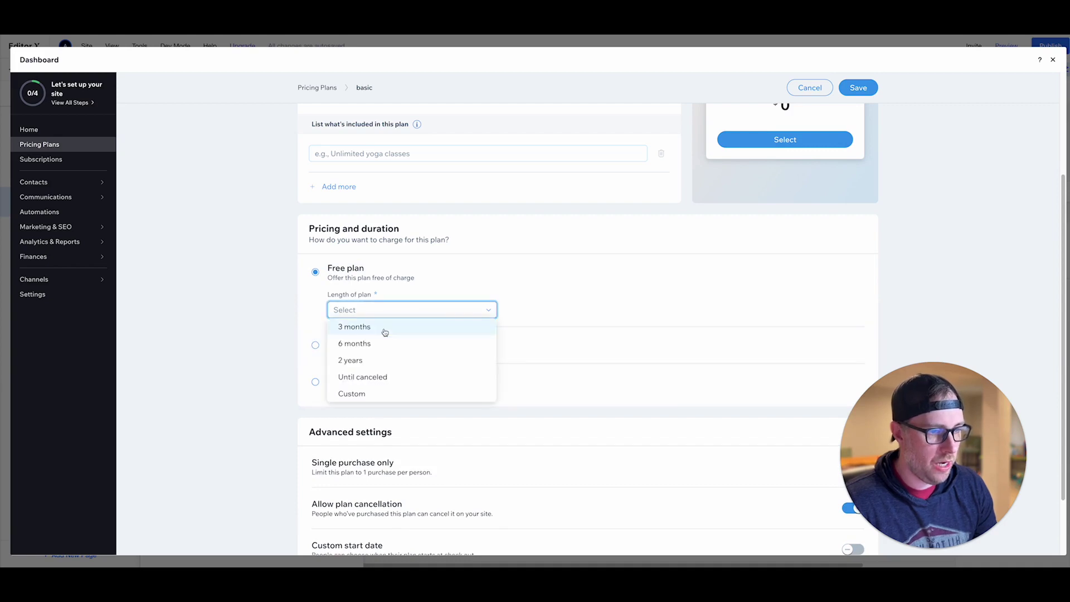
pyautogui.click(381, 384)
pyautogui.scroll(-2, 471, 304)
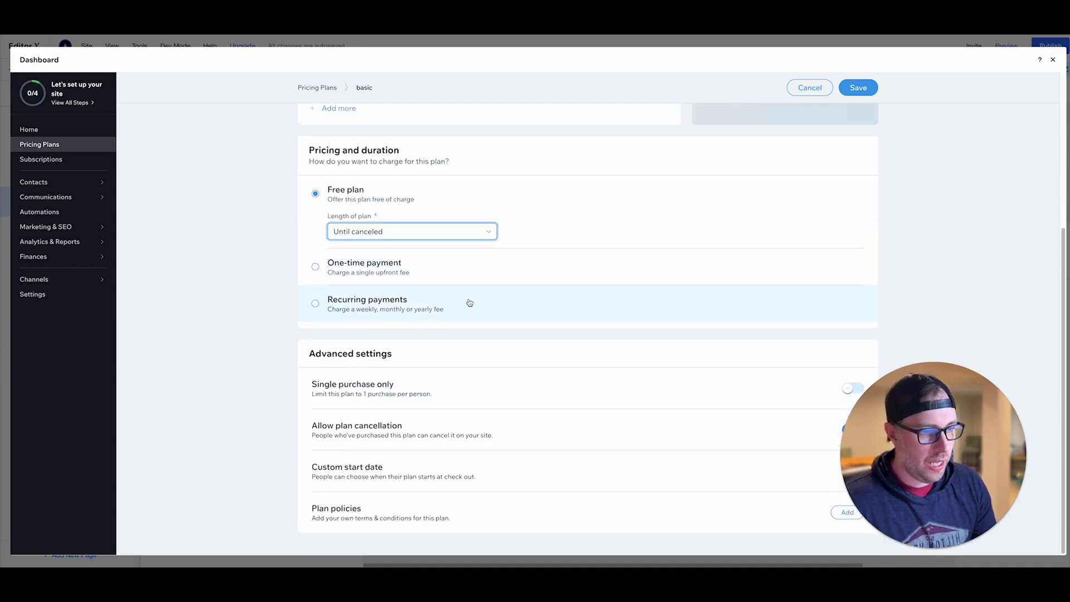
pyautogui.click(861, 90)
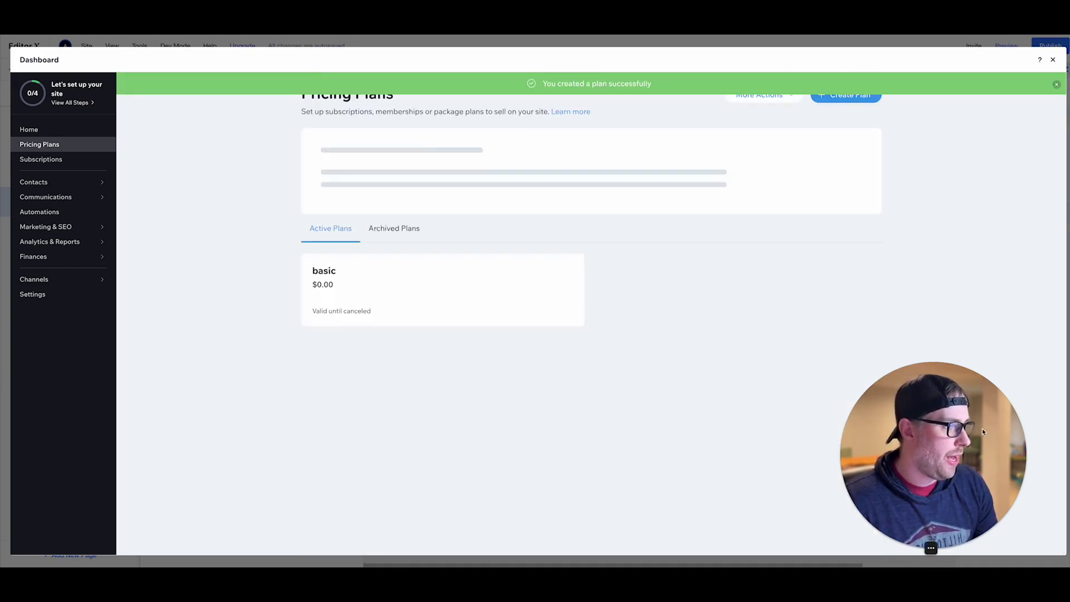
# - Restrict the Members Area page to the 'basic' pricing plan and close its Page Settings
pyautogui.click(1053, 60)
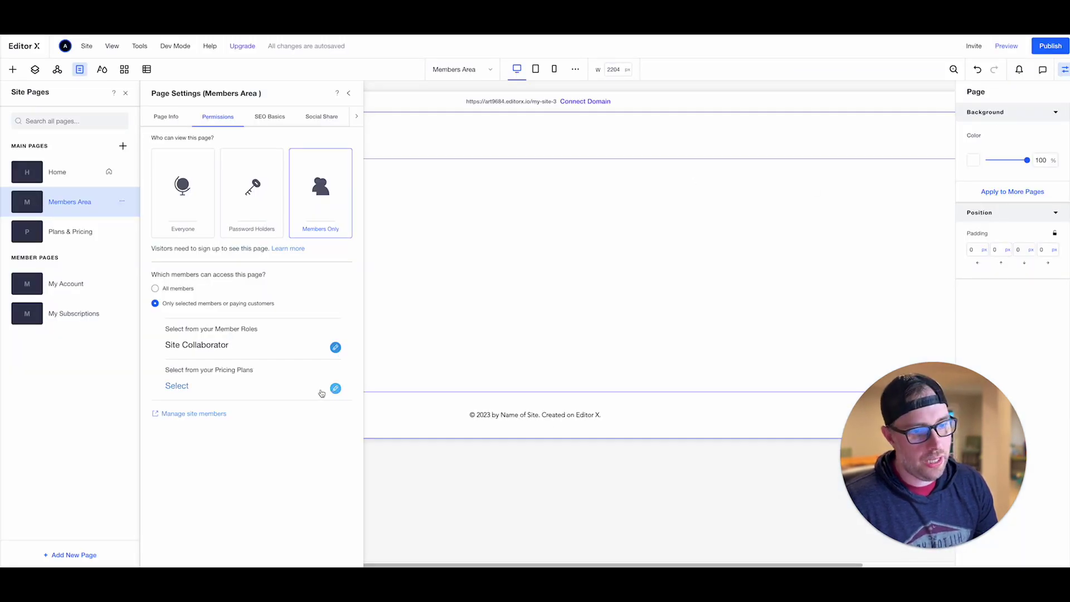
pyautogui.click(322, 392)
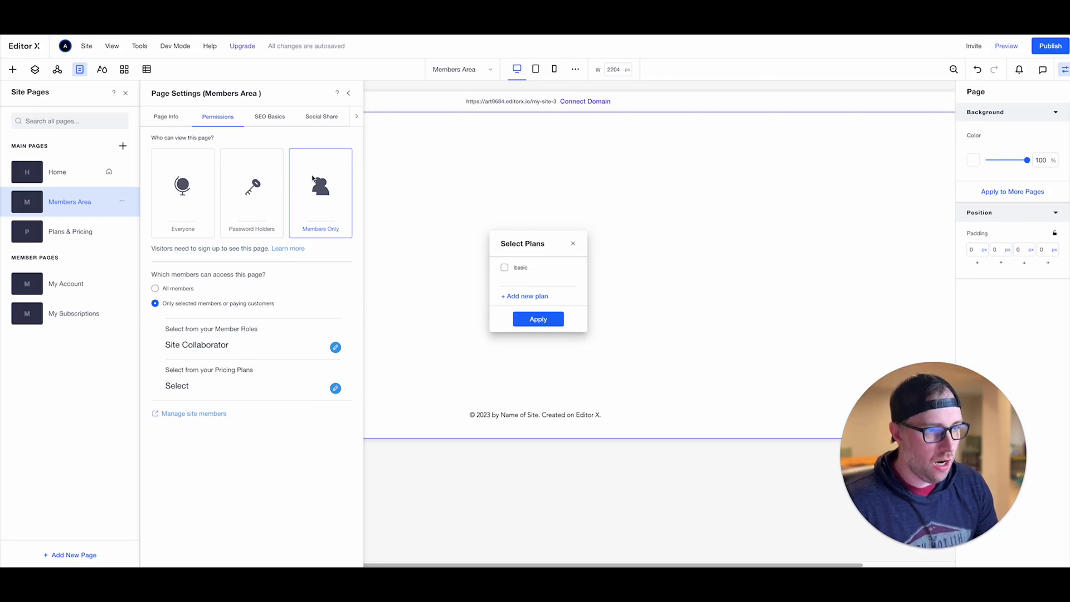
pyautogui.click(504, 268)
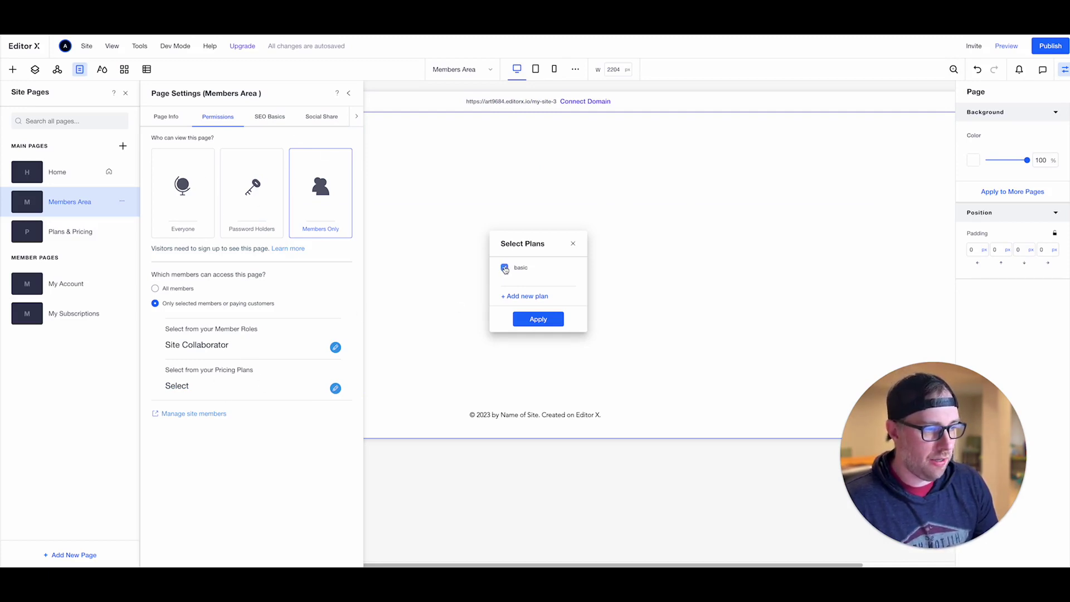
pyautogui.click(548, 321)
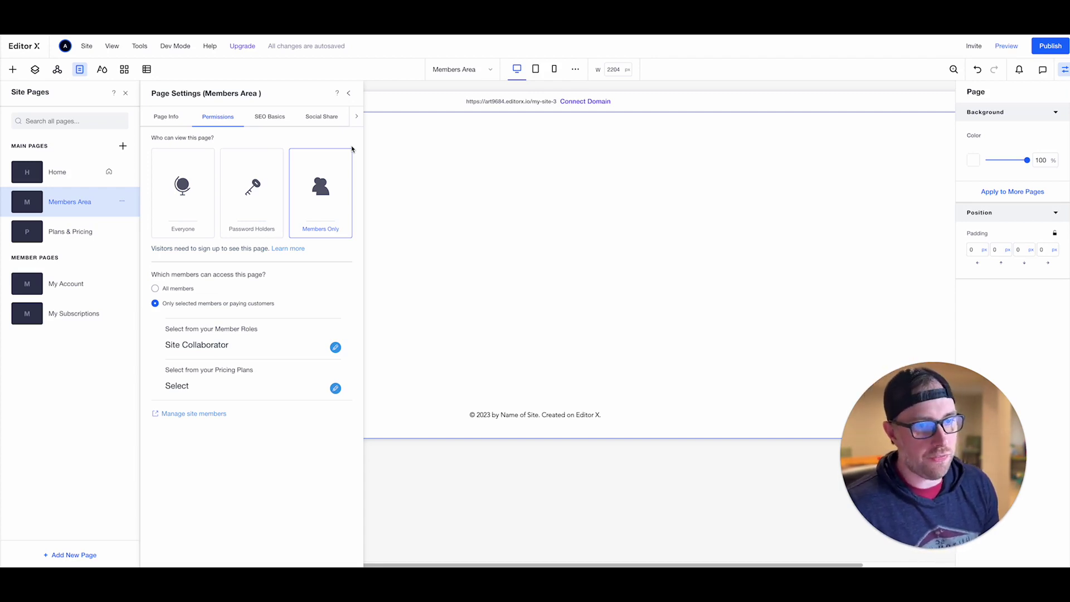
pyautogui.click(348, 93)
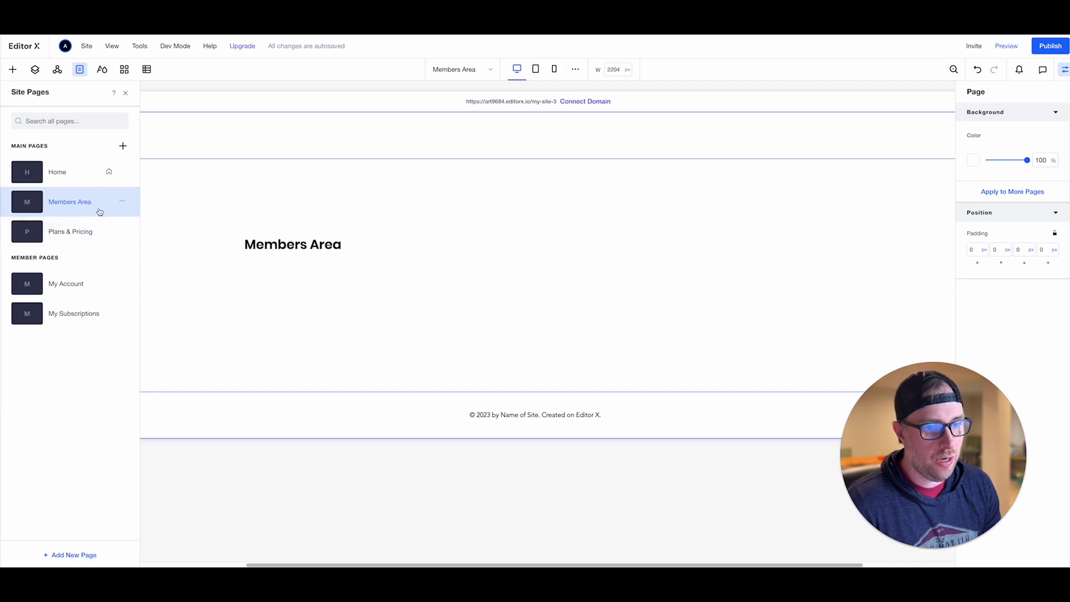
# - In the Members Area SEO Basics, replace the URL slug 'blank' with 'members'
pyautogui.click(123, 201)
pyautogui.click(152, 210)
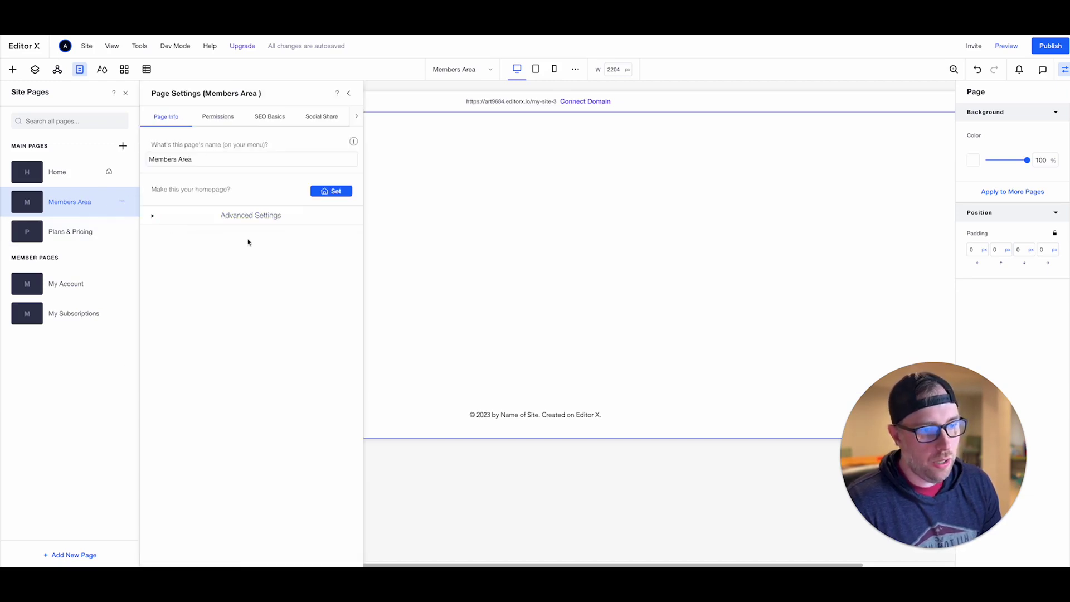
pyautogui.click(265, 118)
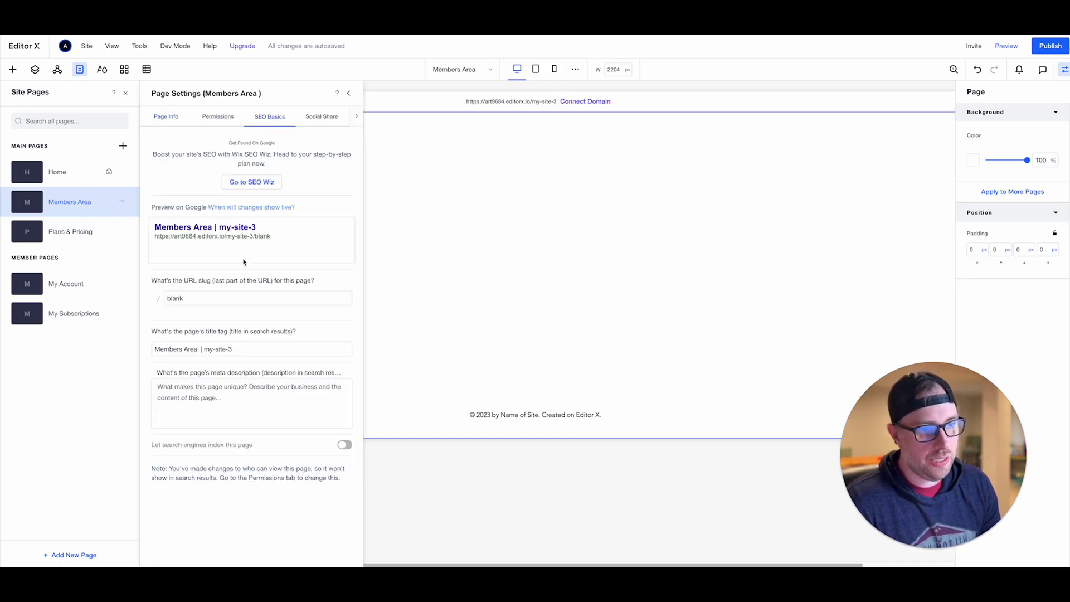
pyautogui.doubleClick(230, 297)
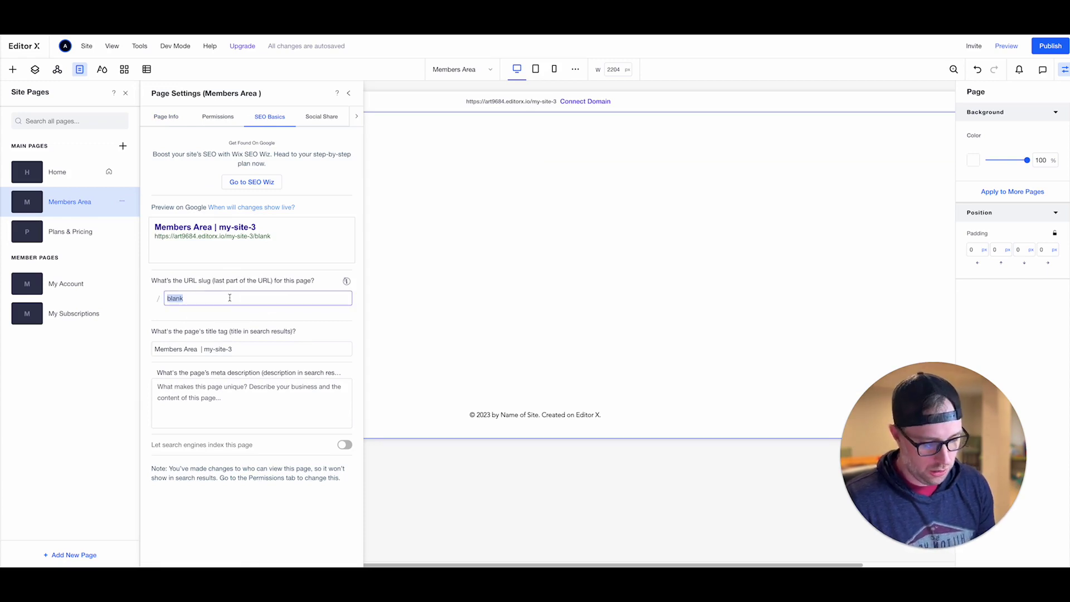
pyautogui.write('members')
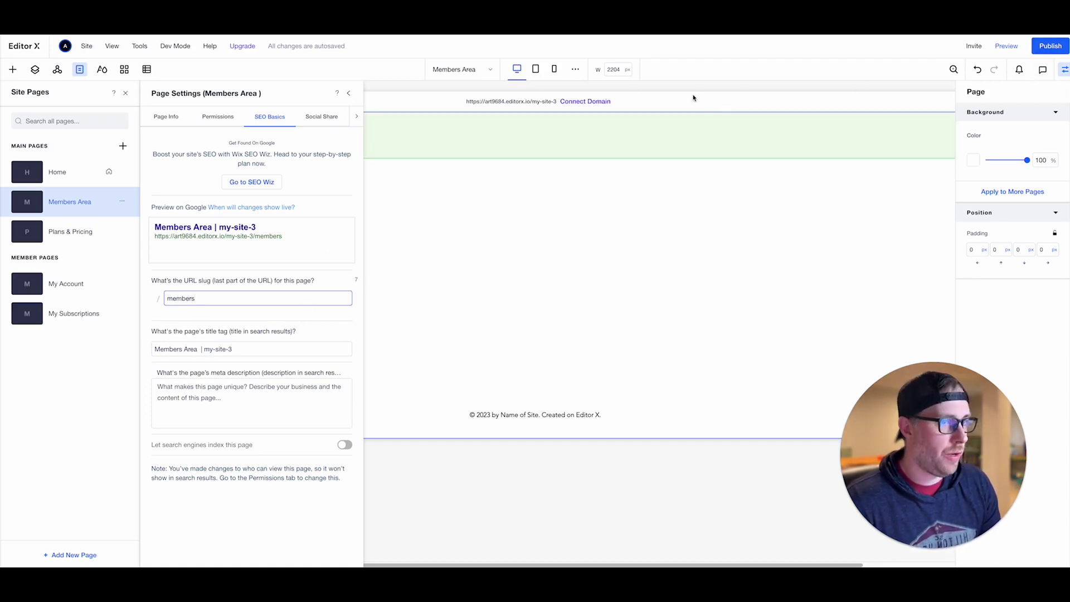
pyautogui.click(1050, 45)
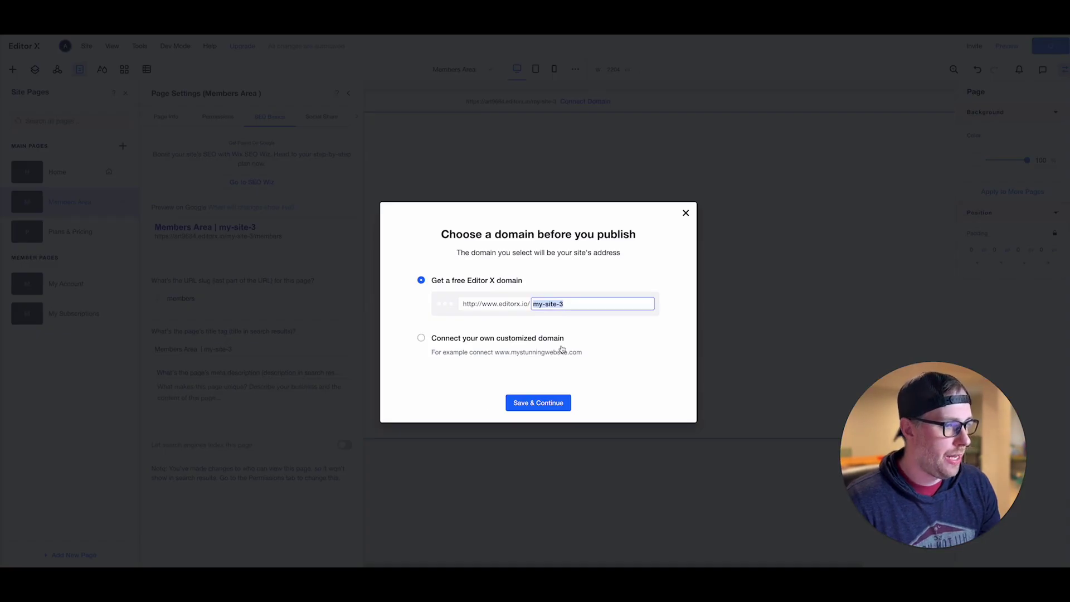
# - Publish the site on the free editorx.io 'test' domain and open the live site
pyautogui.write('test')
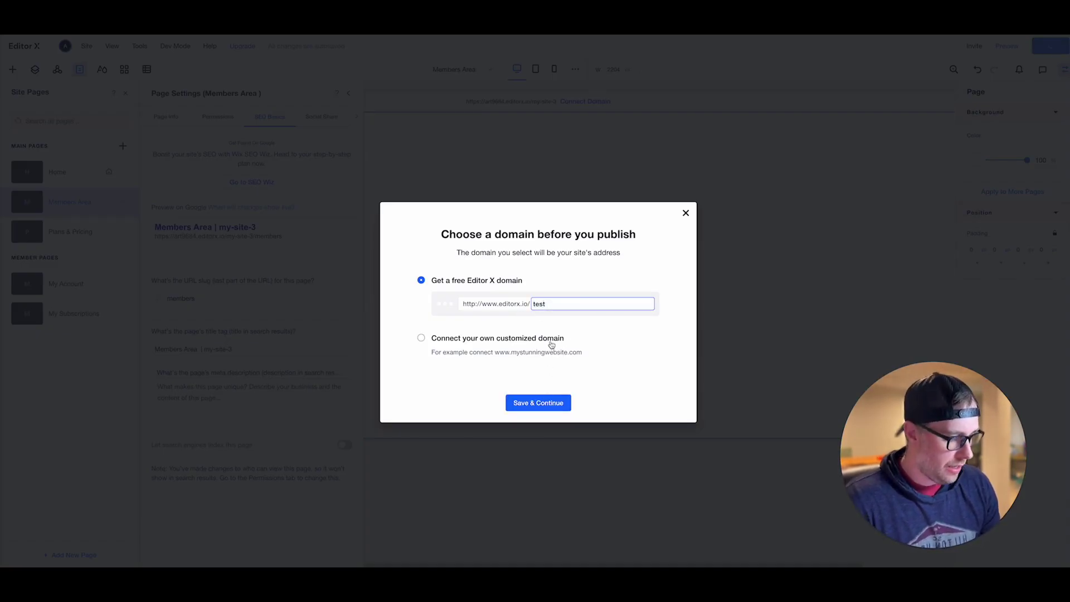
pyautogui.click(539, 402)
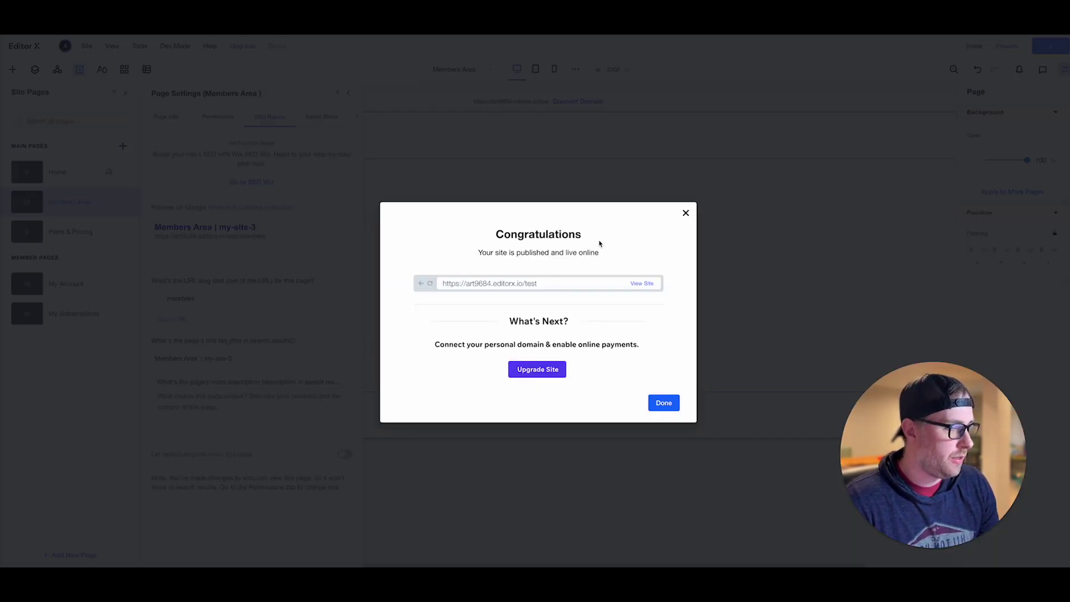
pyautogui.click(642, 283)
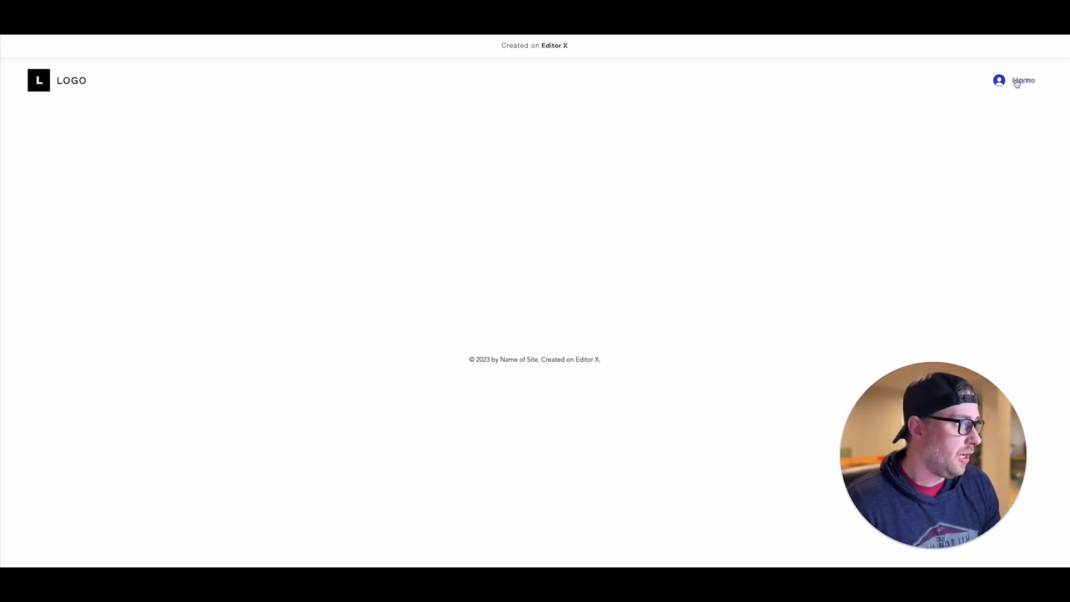
pyautogui.click(1015, 82)
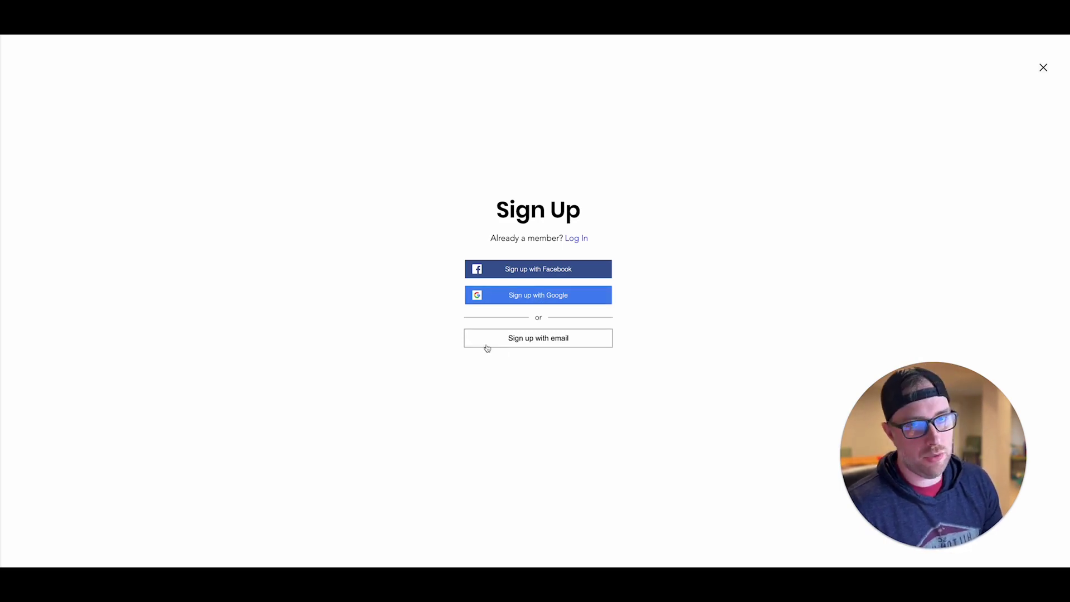
# - Sign up on the live site with a Google account via the account chooser popup
pyautogui.click(529, 298)
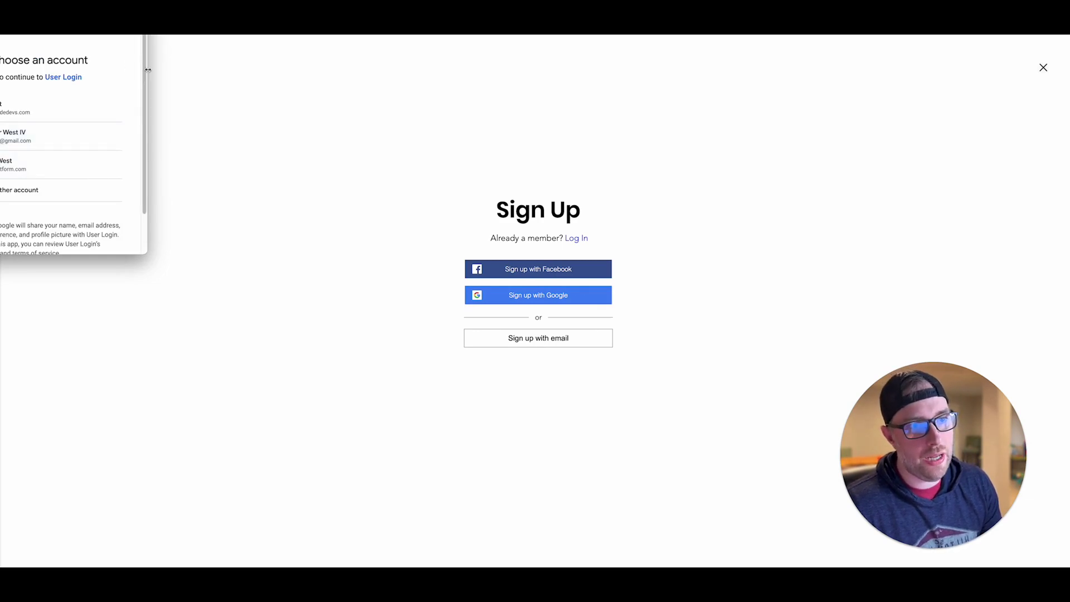
pyautogui.moveTo(147, 69); pyautogui.dragTo(167, 69)
pyautogui.click(26, 115)
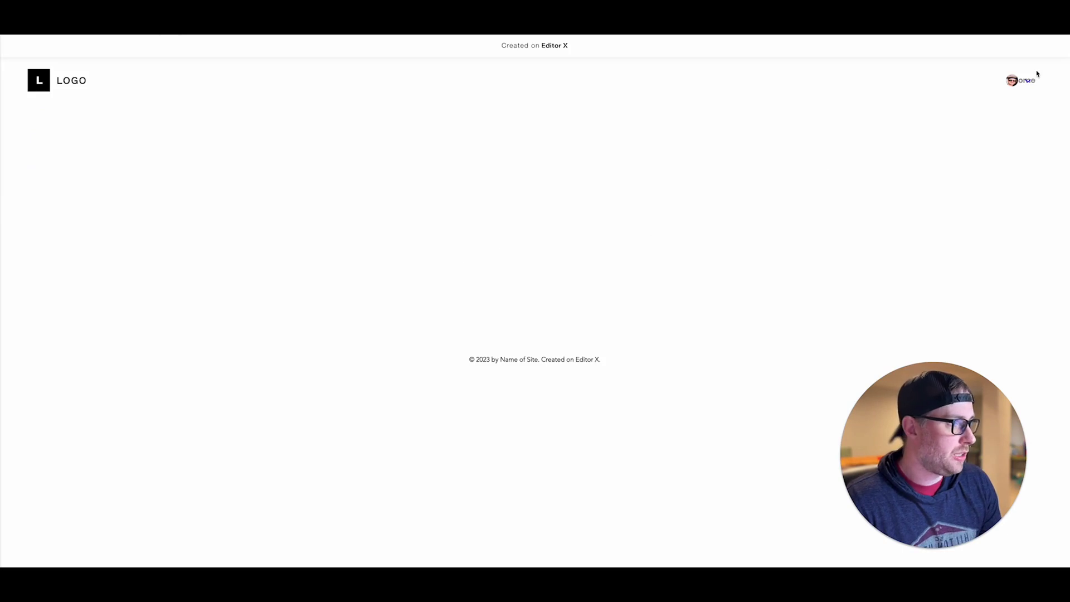
pyautogui.click(1015, 83)
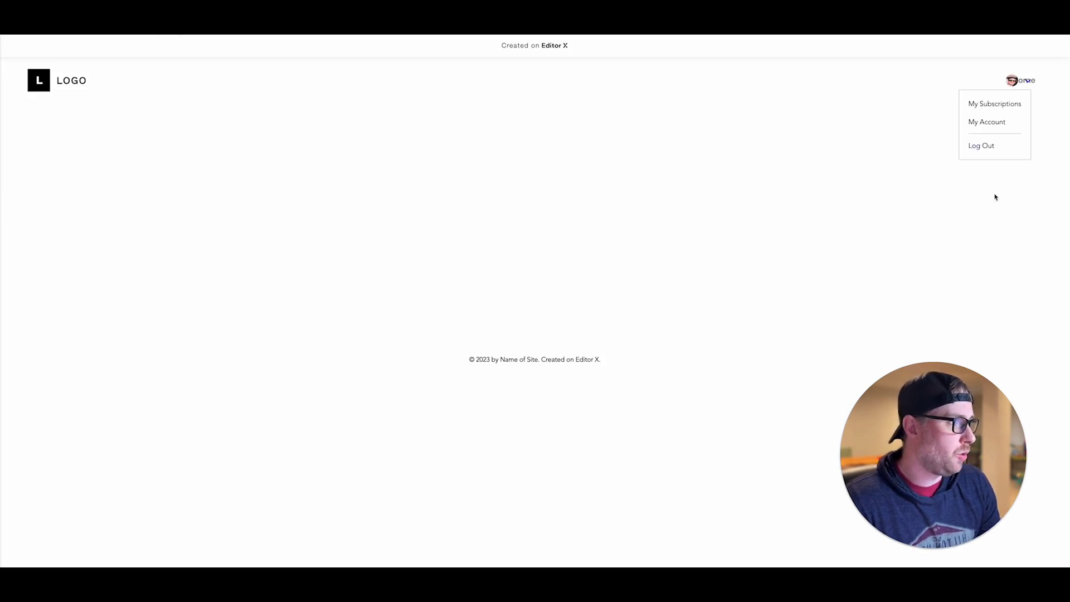
# - Open the signed-in member's My Account page and scroll through its profile form
pyautogui.click(989, 135)
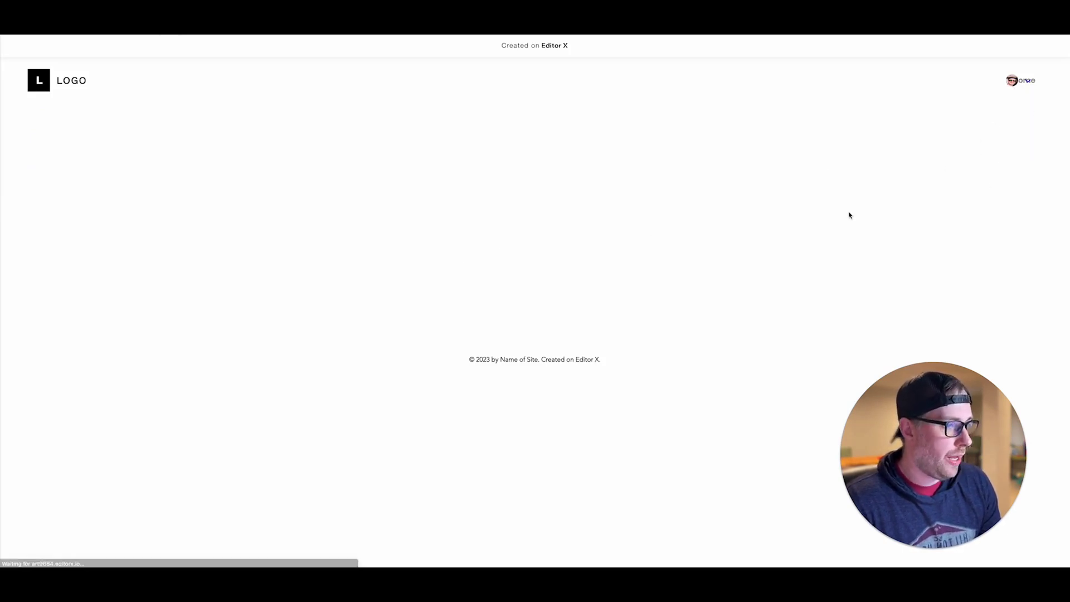
pyautogui.scroll(-1, 543, 279)
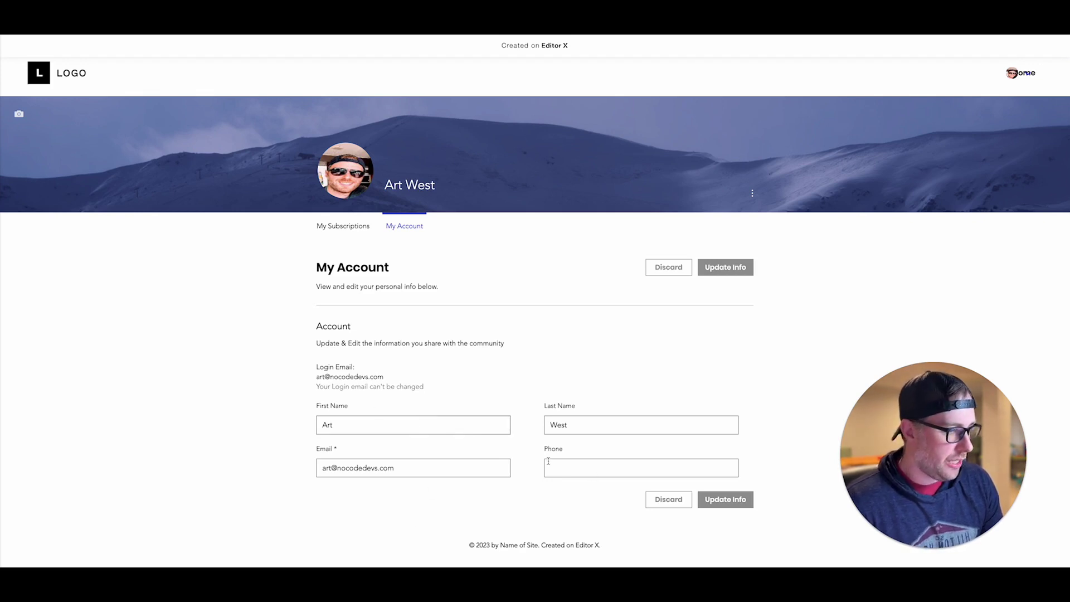
pyautogui.scroll(1, 473, 422)
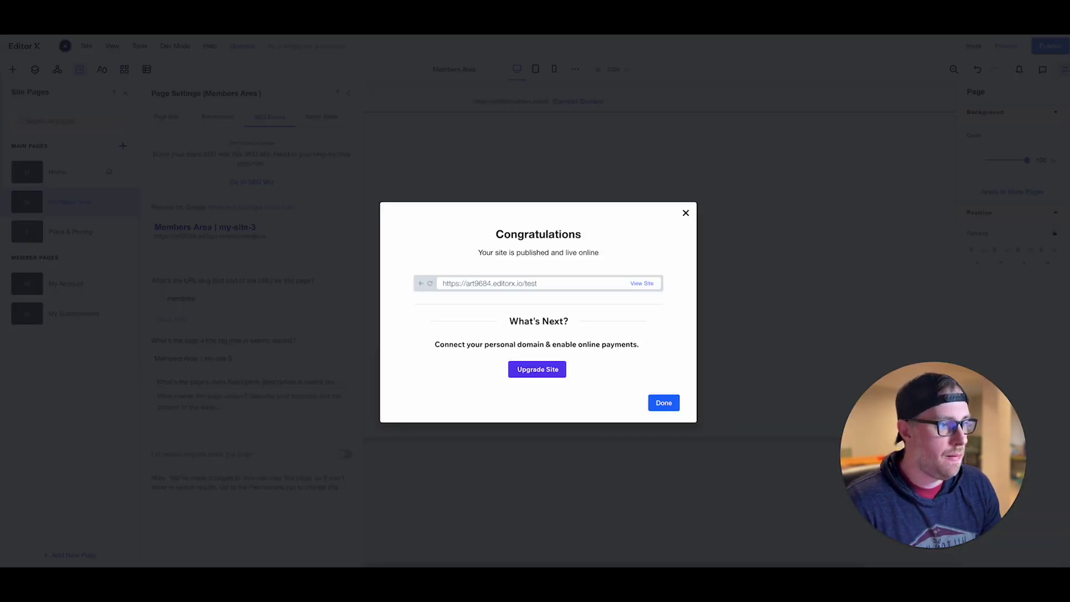
# - Dismiss the publish confirmation, preview the Home page, then return to the live site
pyautogui.click(685, 213)
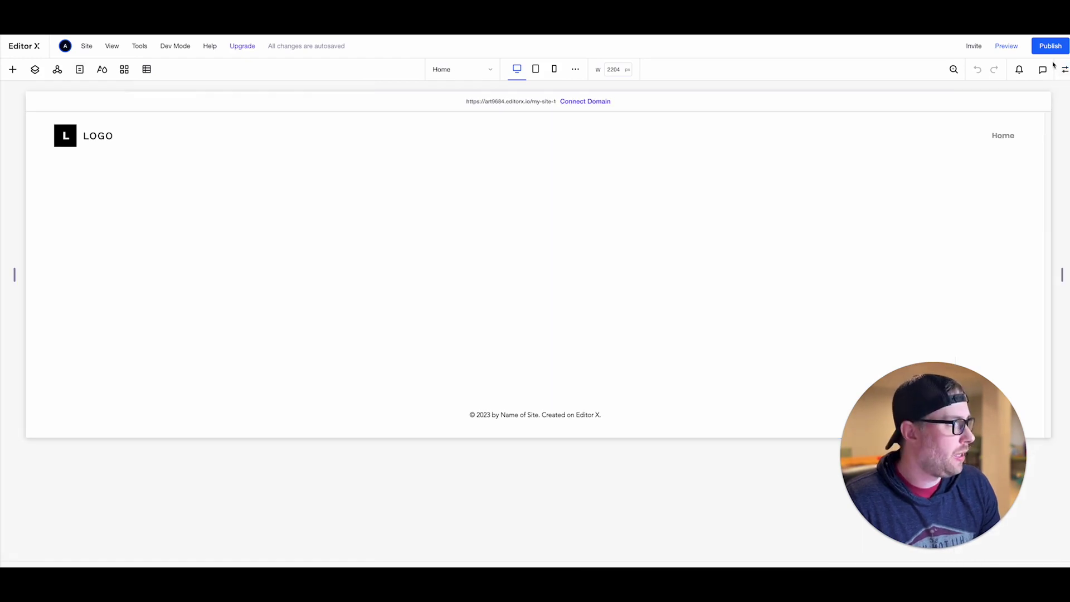
pyautogui.click(1050, 49)
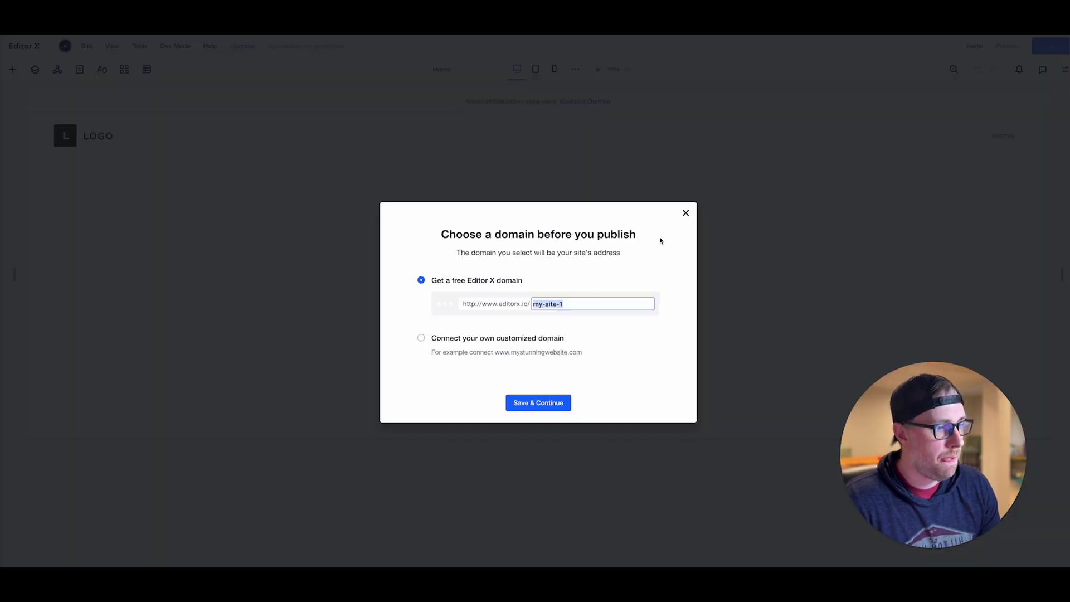
pyautogui.click(685, 213)
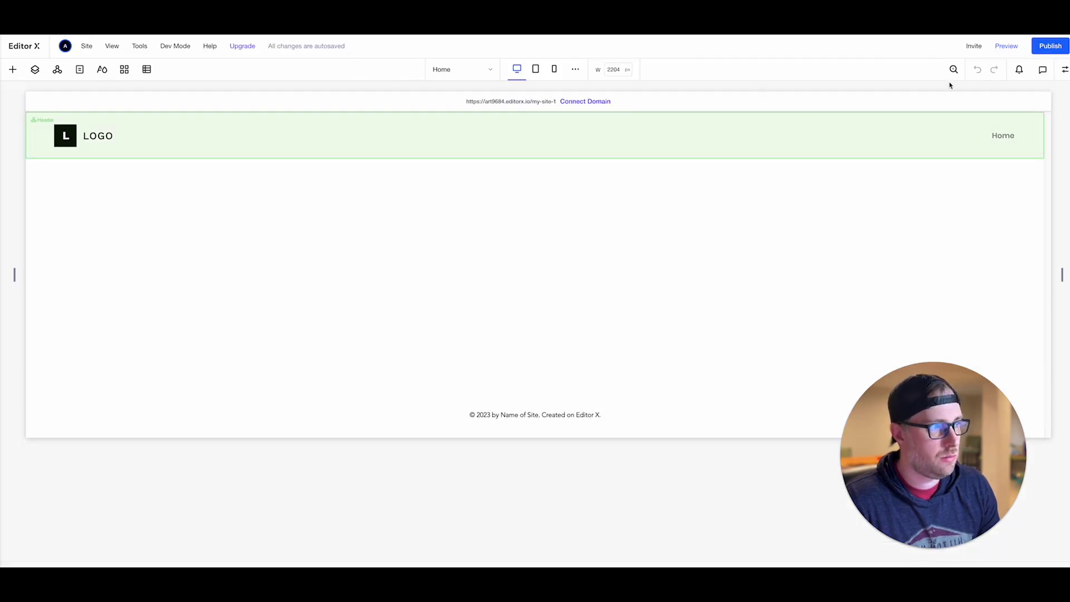
pyautogui.click(1006, 46)
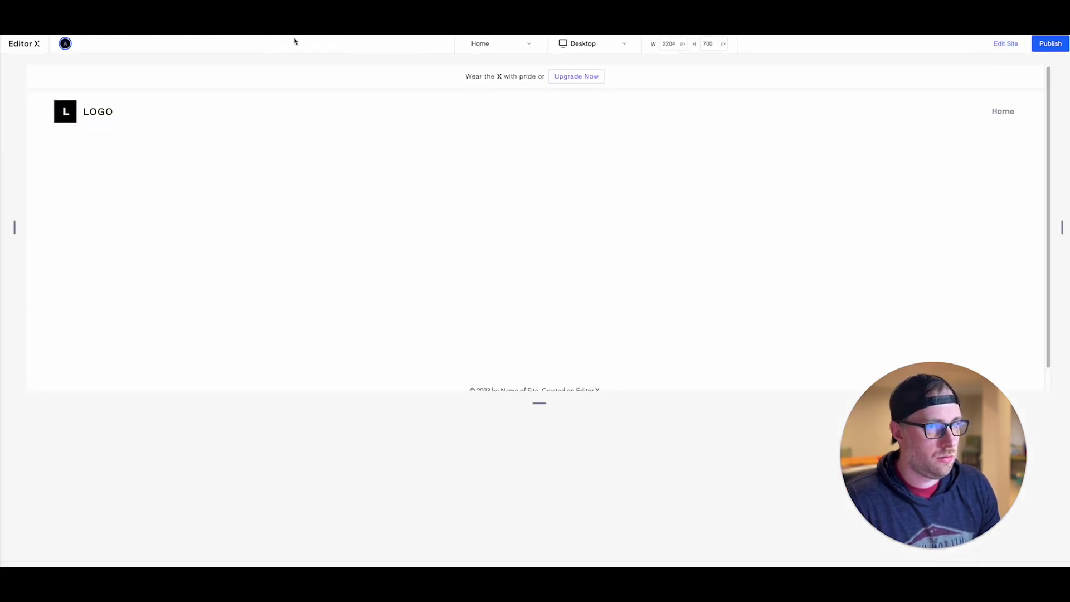
pyautogui.click(515, 46)
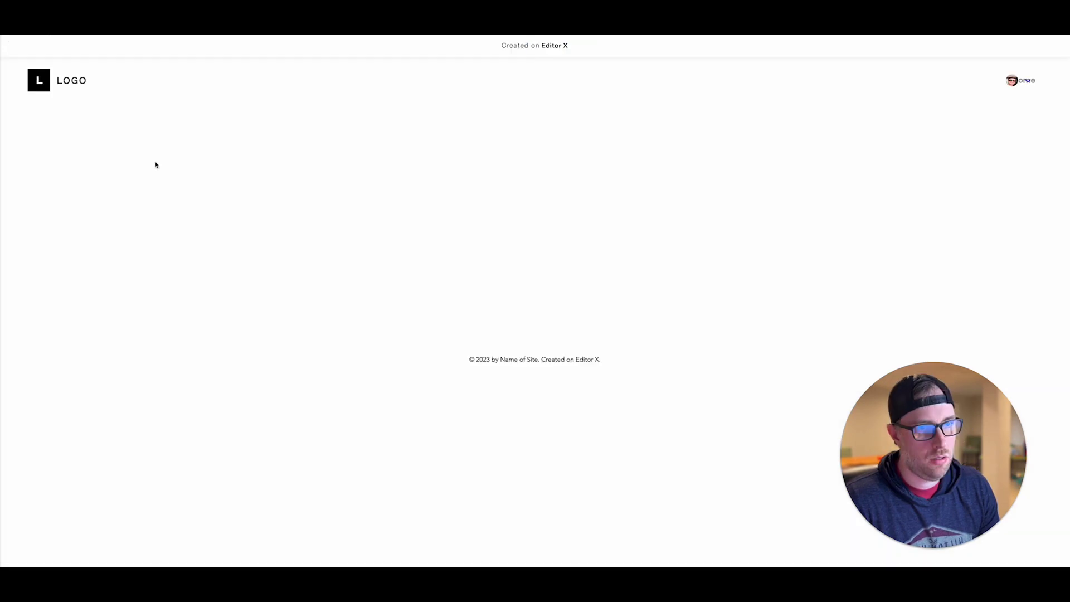
# - Try reaching the live site's /members page by editing the browser address
pyautogui.press('super+k')
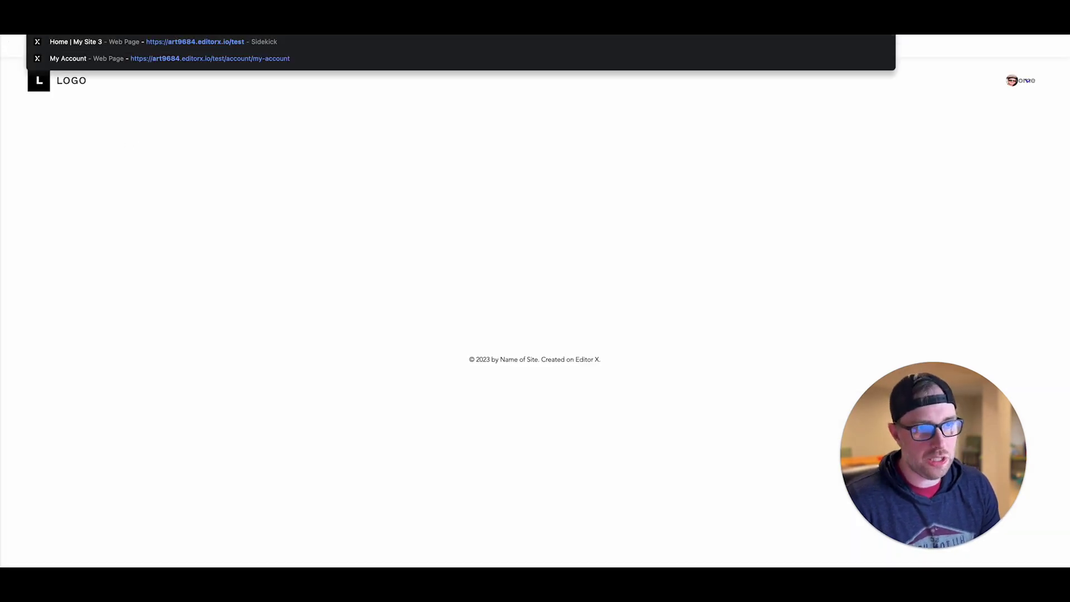
pyautogui.press('super+l')
pyautogui.press('BackSpace')
pyautogui.press('BackSpace')
pyautogui.press('BackSpace')
pyautogui.press('BackSpace')
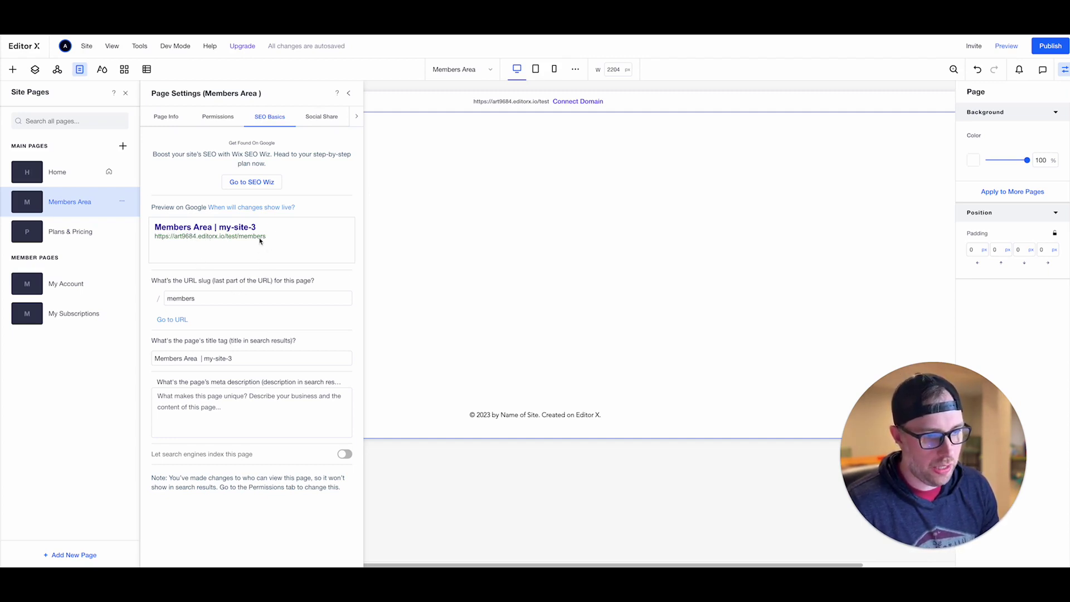
pyautogui.click(1048, 50)
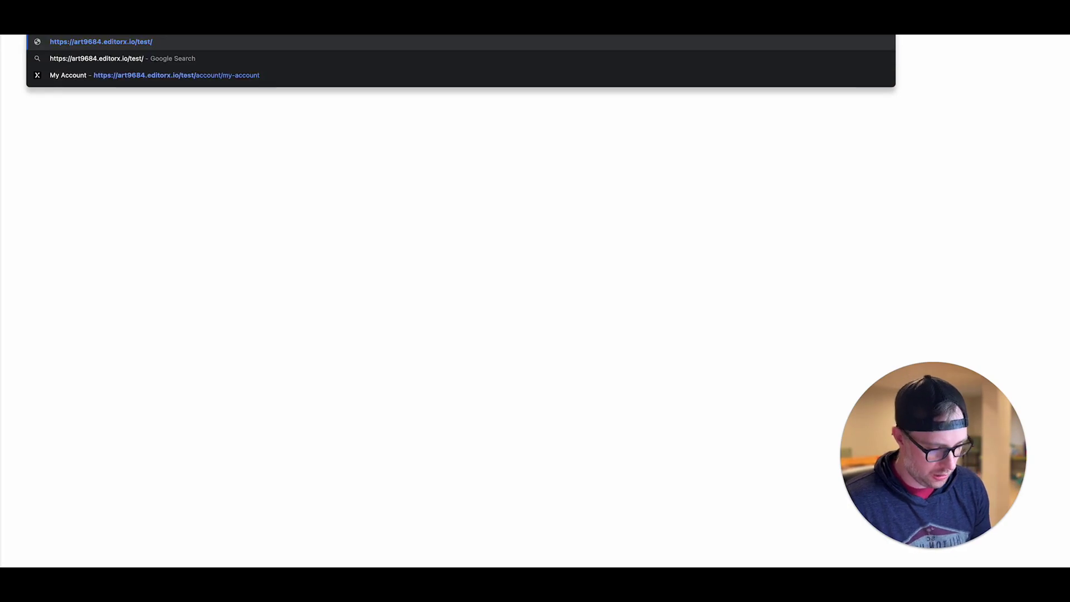
# - Load /test/members while signed in, copy its URL, then log out of the member account
pyautogui.write('emb')
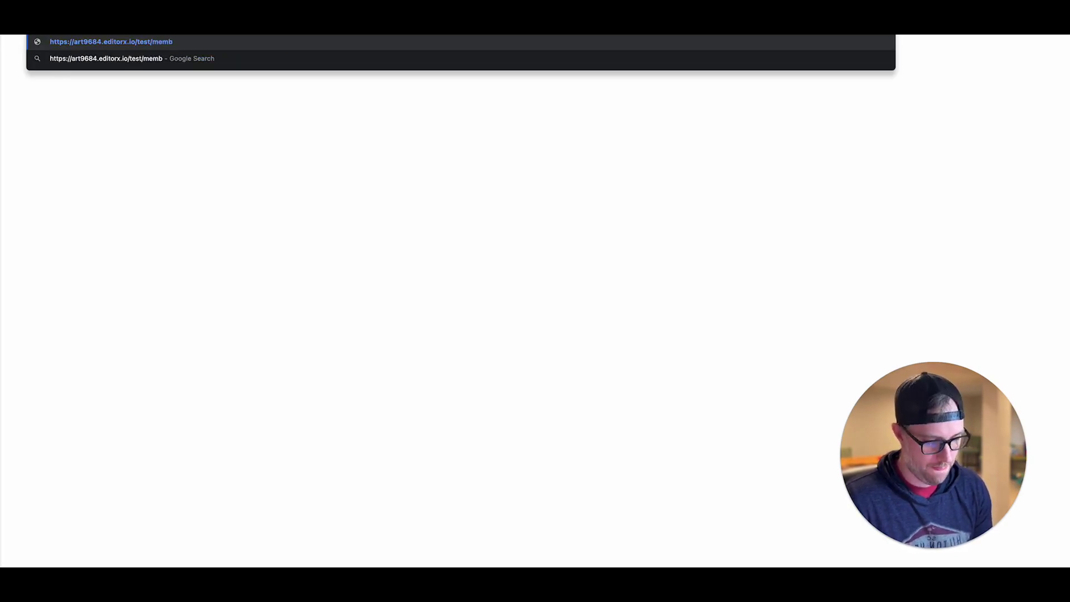
pyautogui.press('Return')
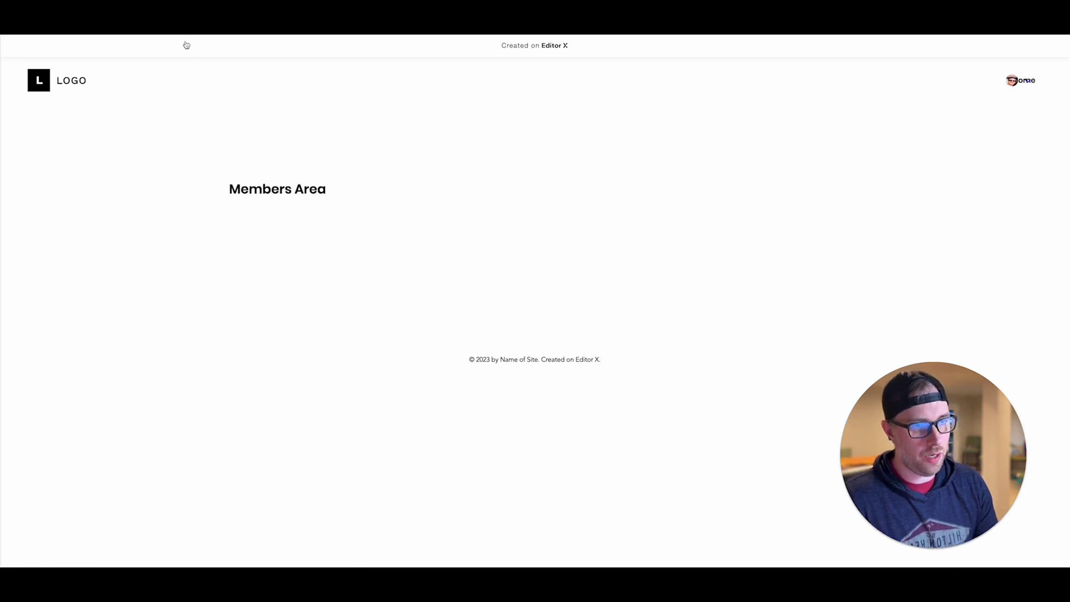
pyautogui.rightClick(146, 38)
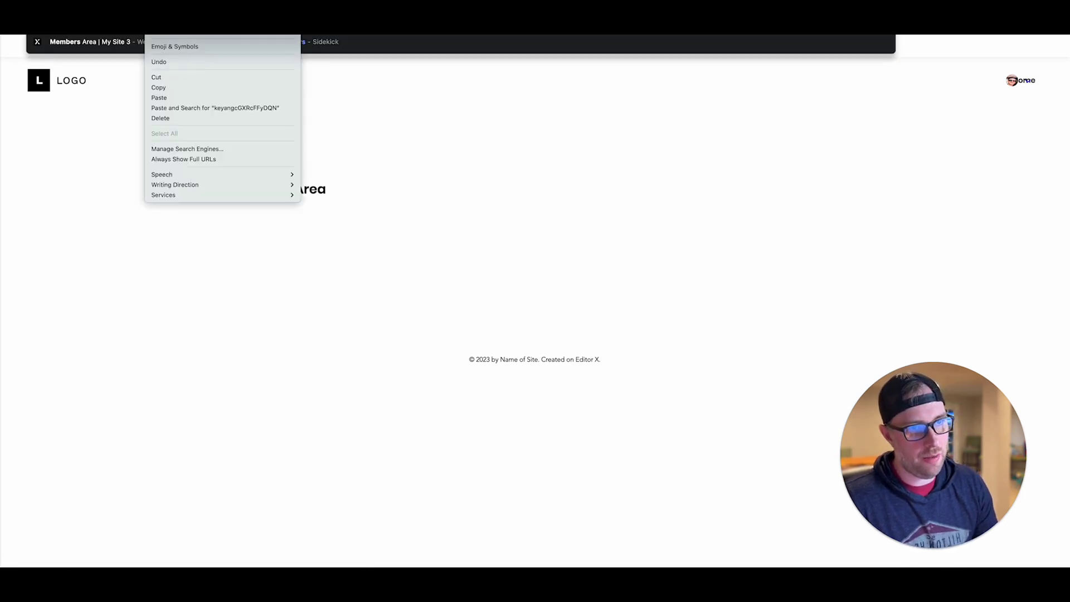
pyautogui.click(166, 88)
pyautogui.click(1020, 84)
pyautogui.click(992, 150)
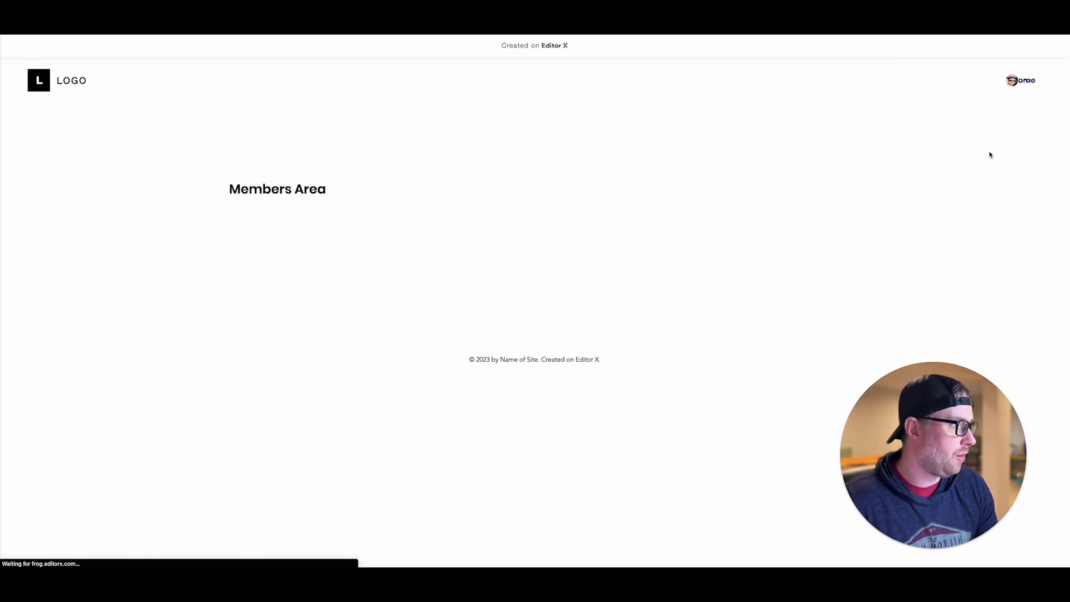